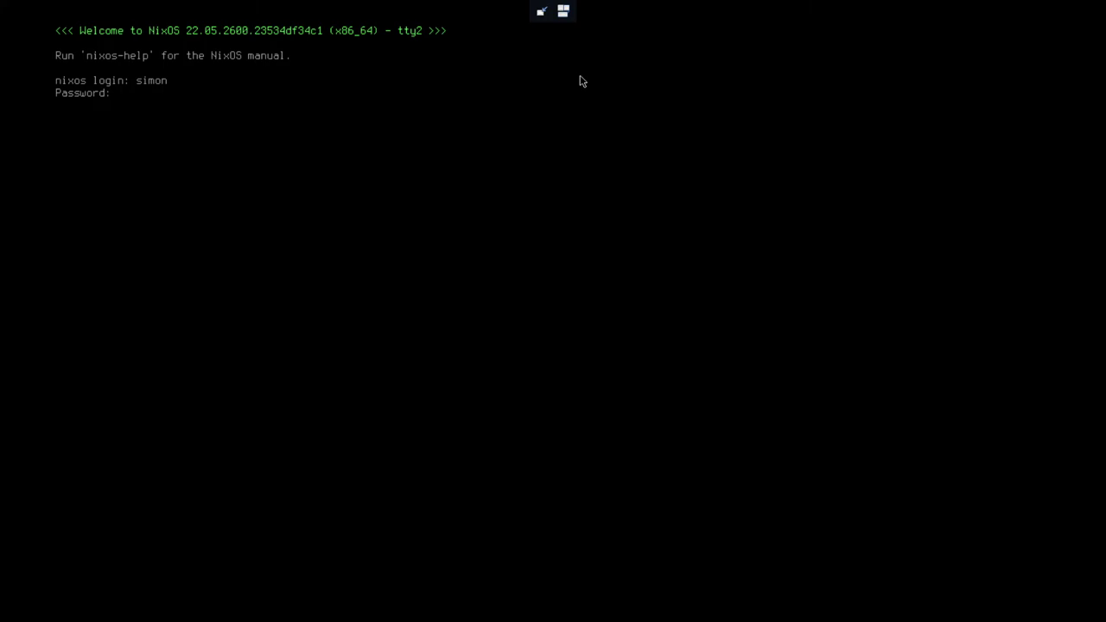
Log in as root on the NixOS text console
type("root")
key("Return")
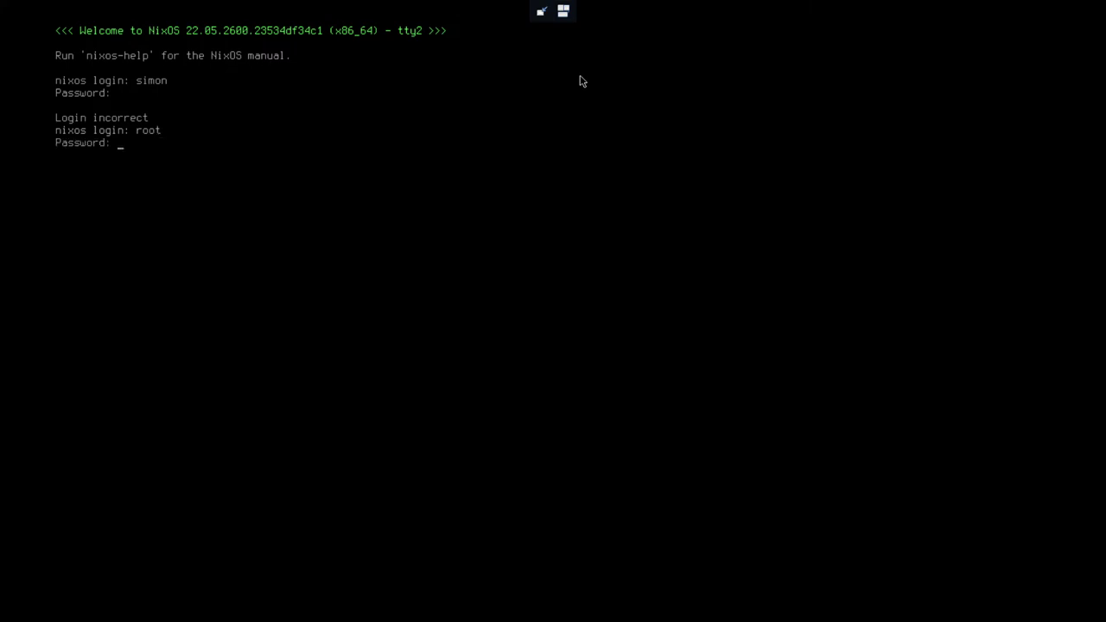
key("Return")
Reset the regular user's password with passwd, entering it twice, then reboot the guest
type("passw")
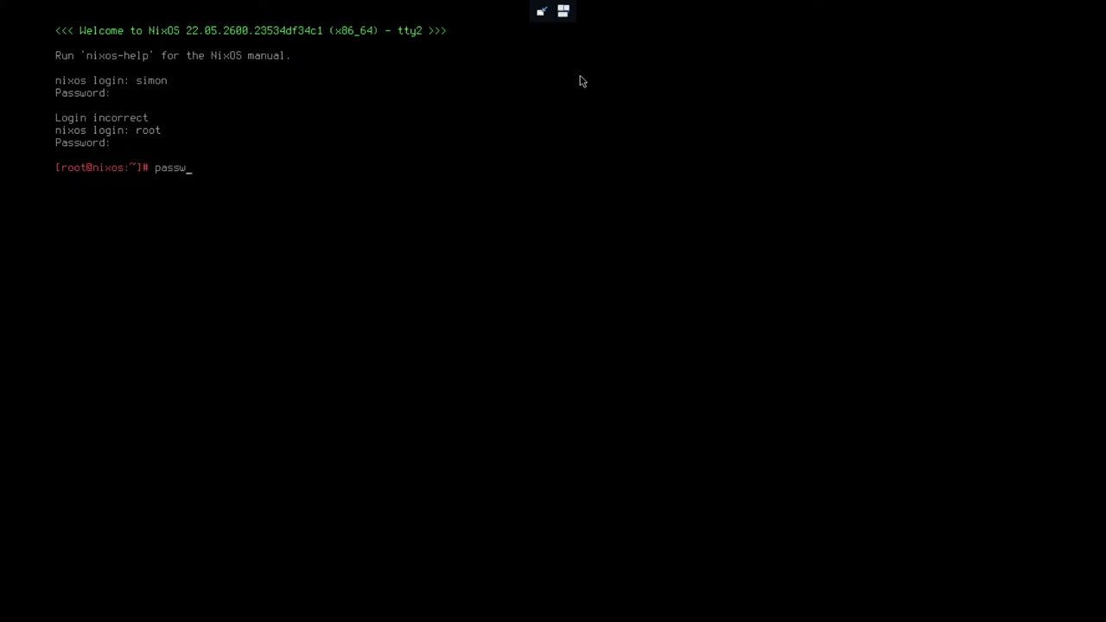
type("d simonm")
key("BackSpace")
key("BackSpace")
type("m")
key("Return")
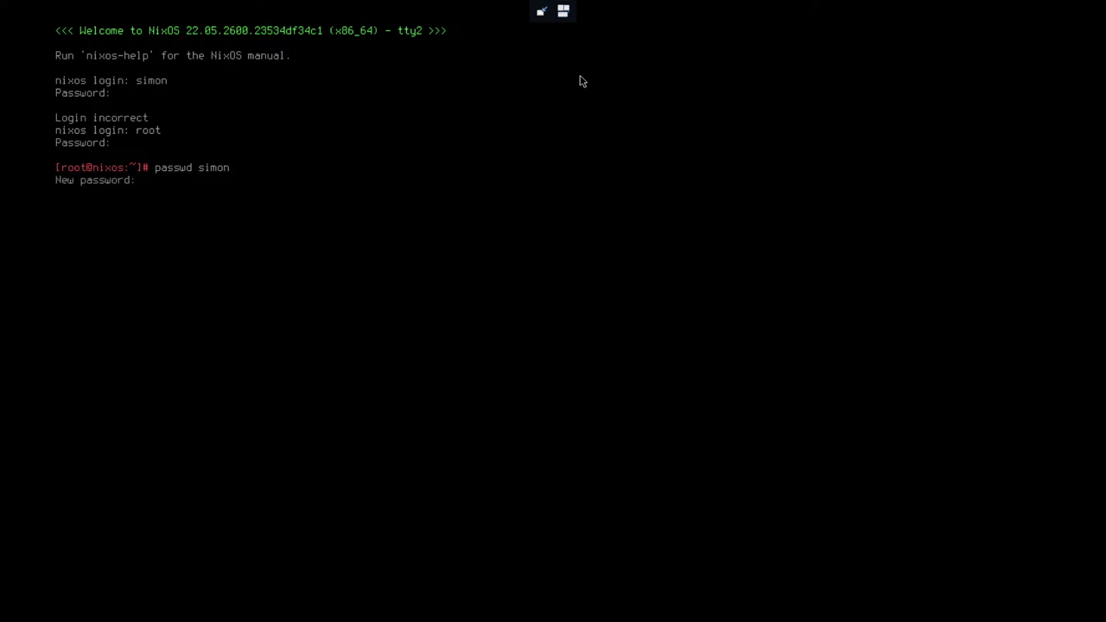
key("Return")
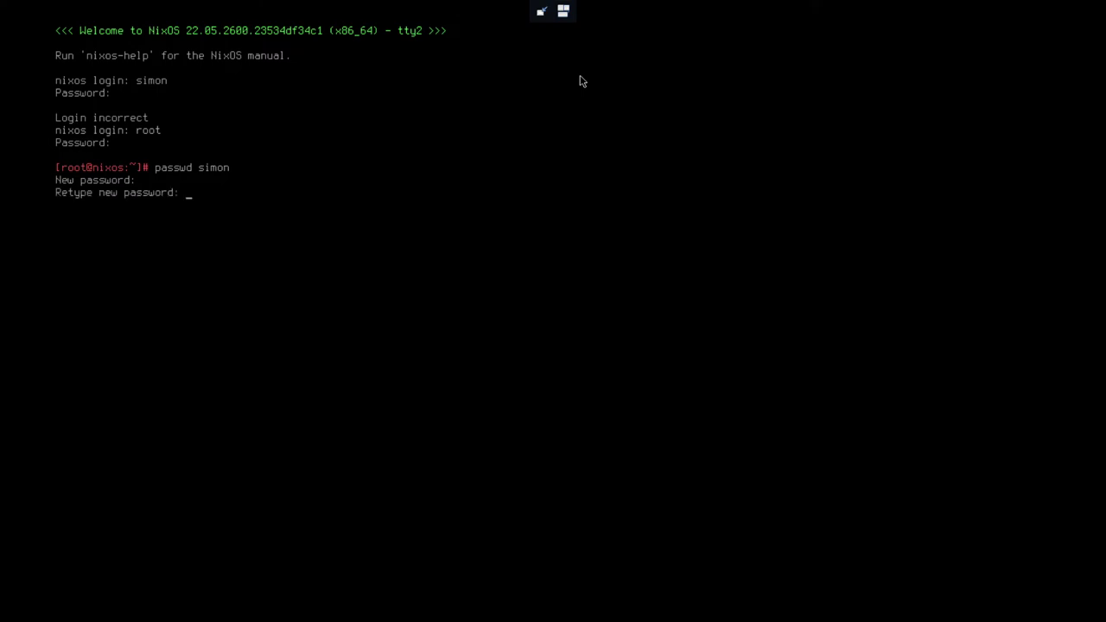
key("Return")
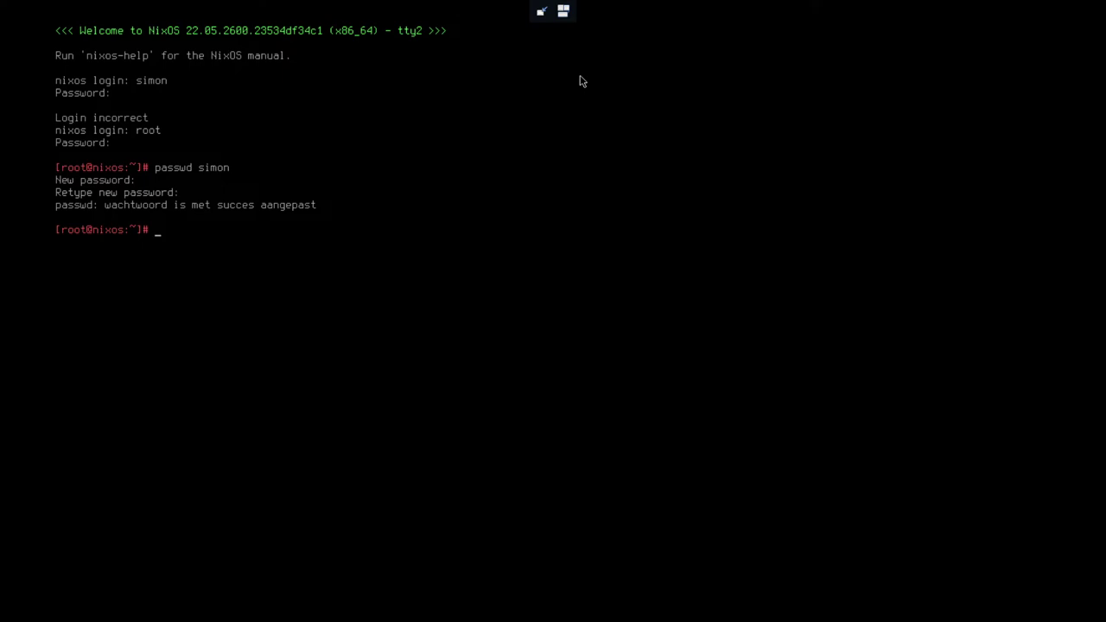
type("reboot")
key("Return")
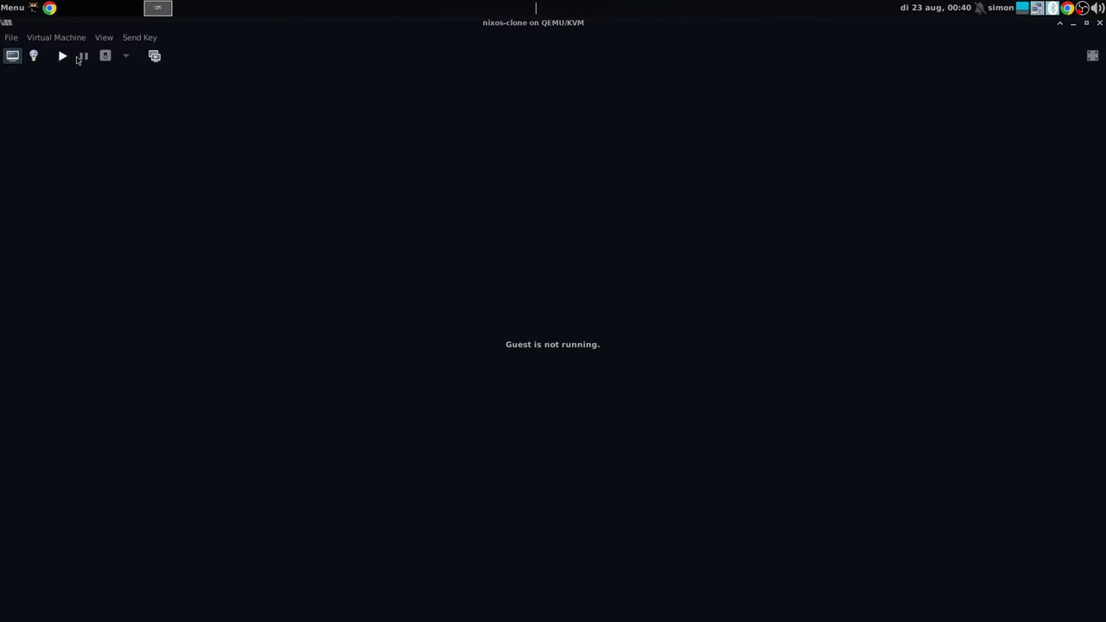
Start the VM fullscreen and log in with the pasted account password
left_click(64, 57)
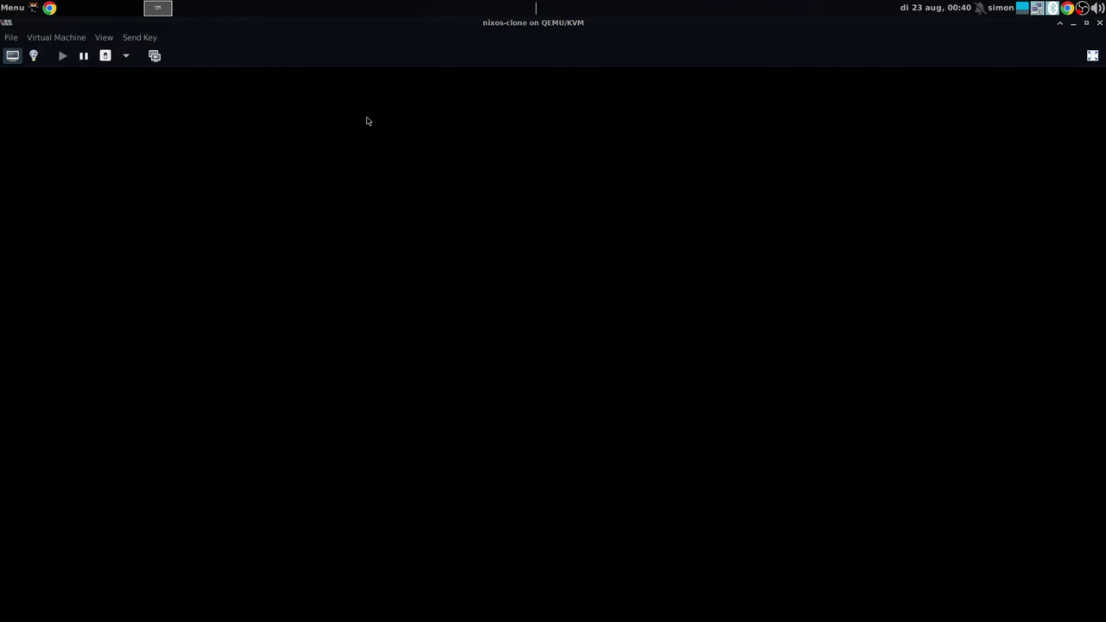
left_click(1092, 56)
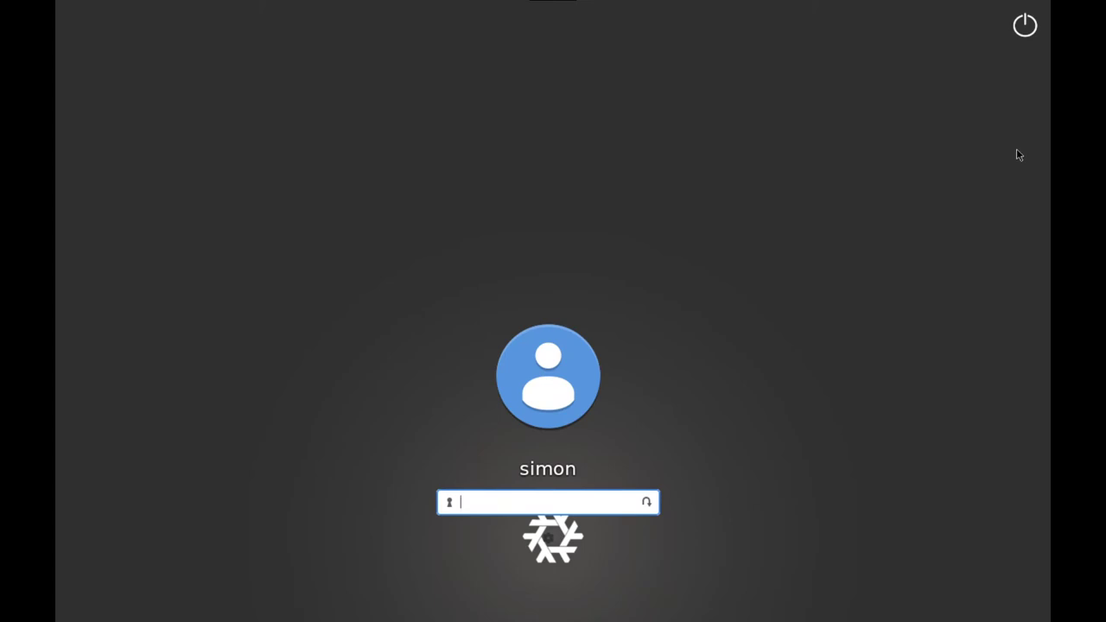
key("ctrl+v")
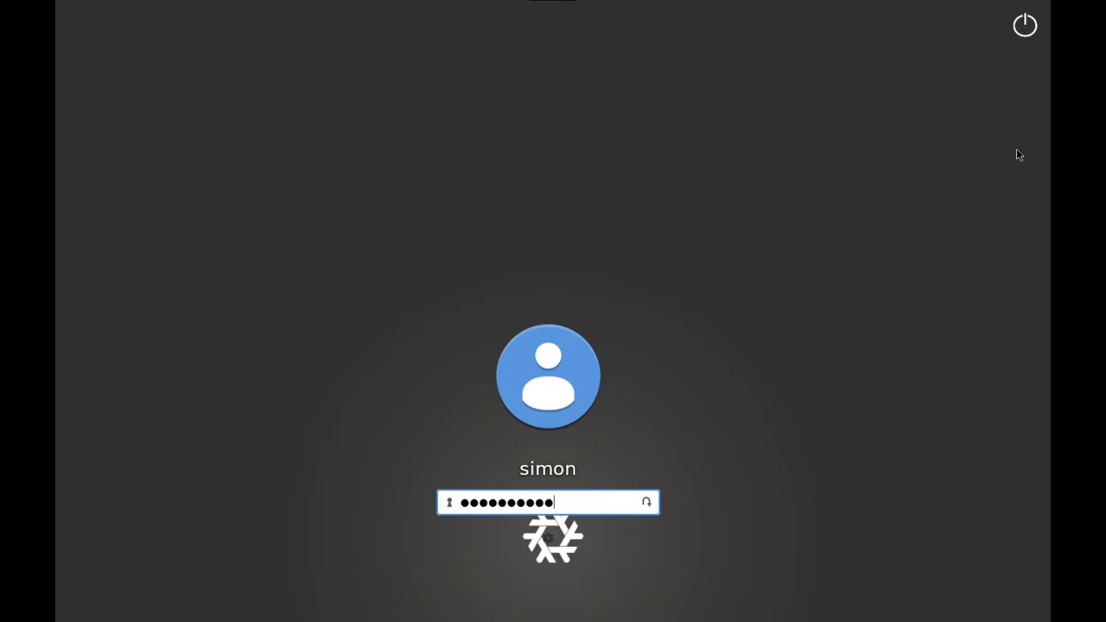
key("Return")
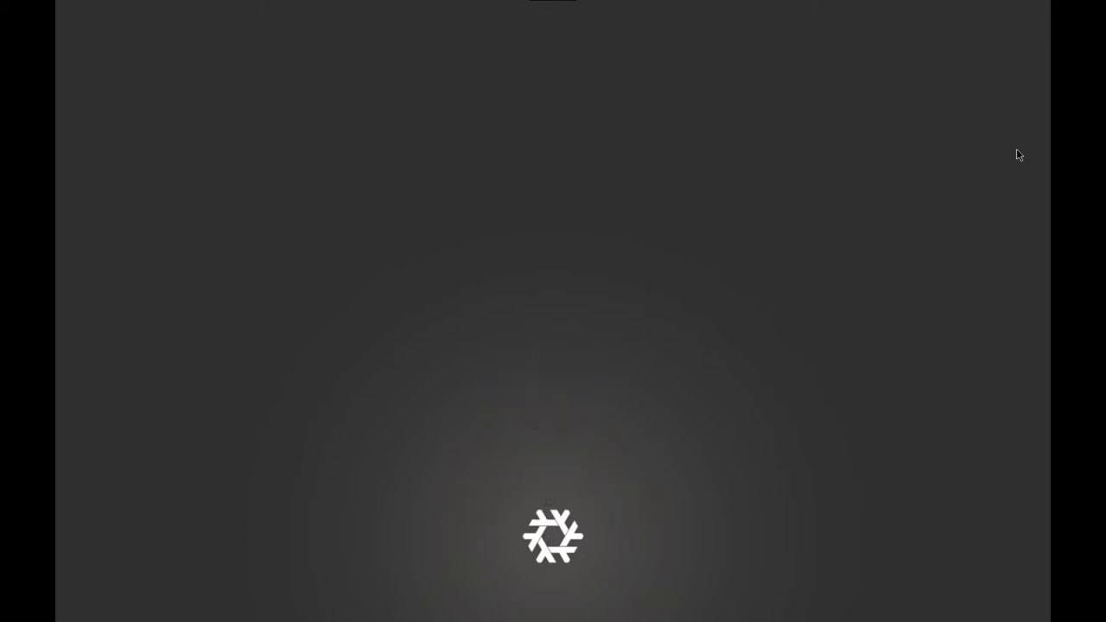
Send the guest to the tty2 console, then start the VM again in fullscreen
left_click(563, 10)
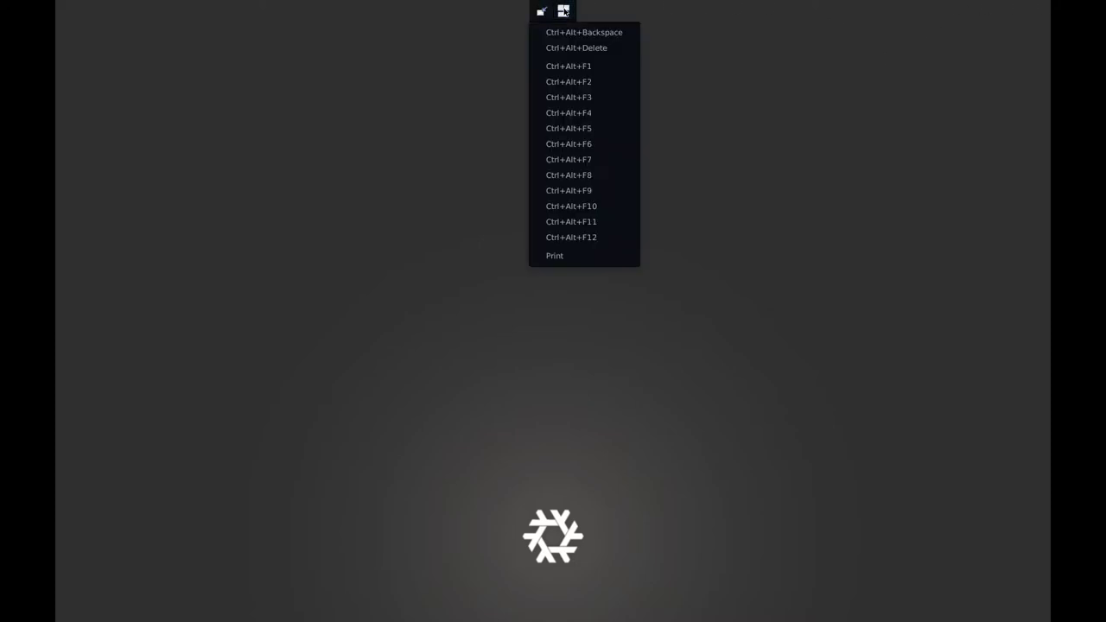
left_click(583, 81)
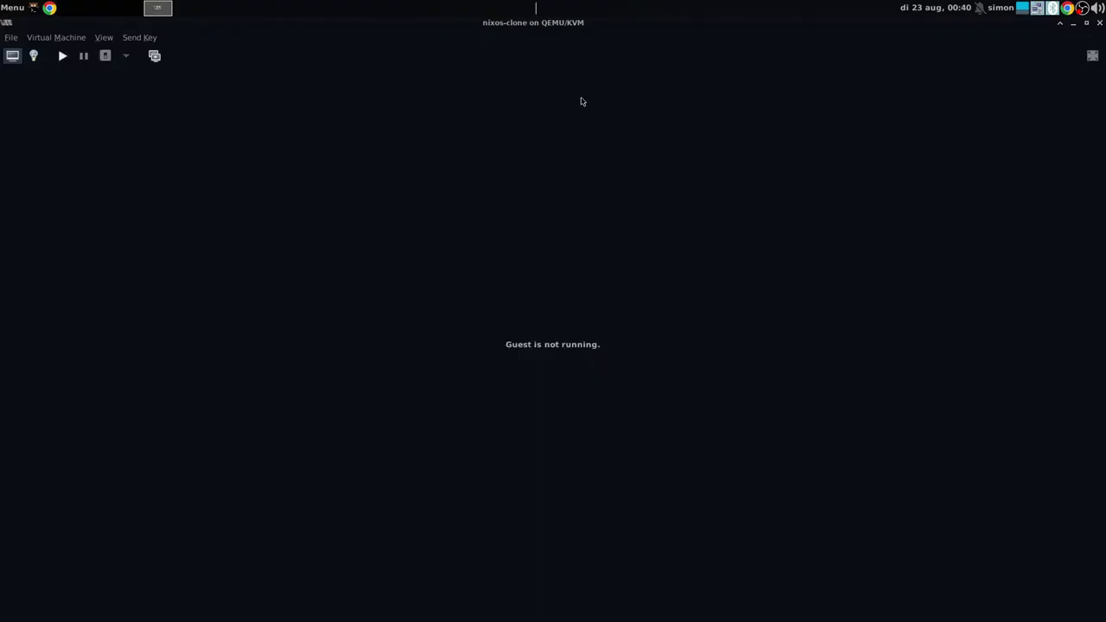
left_click(66, 55)
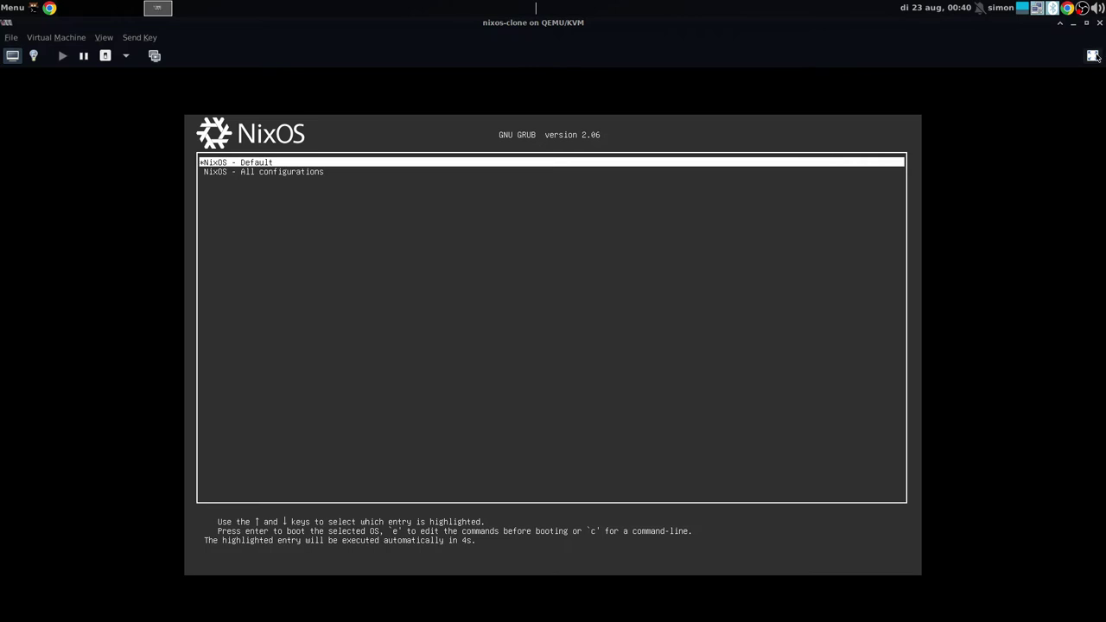
left_click(1092, 55)
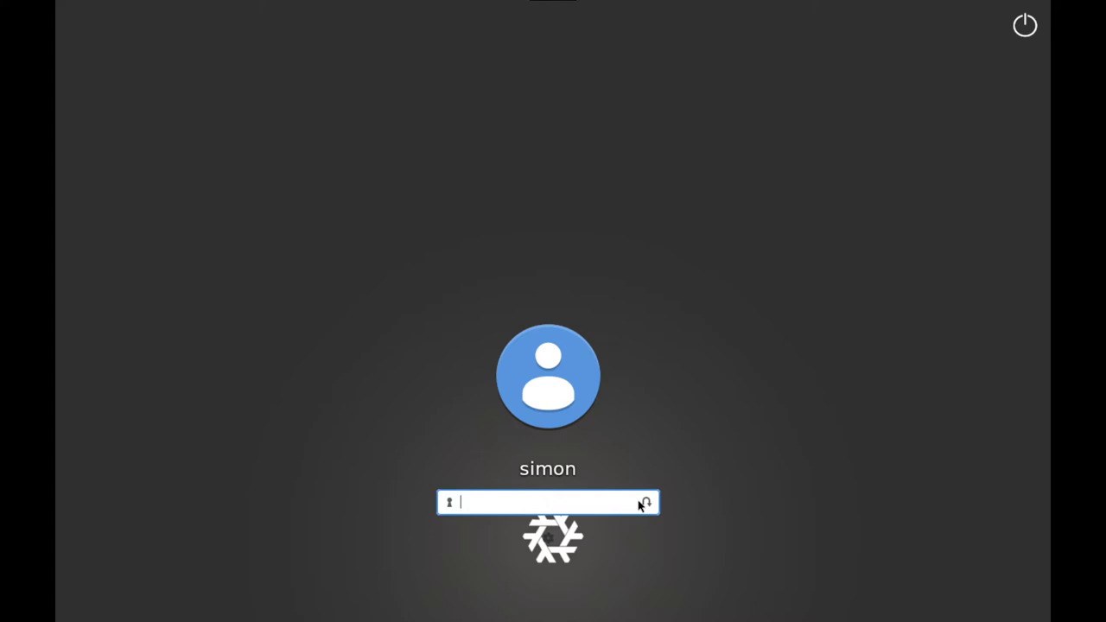
Choose the xfce session in the LightDM greeter and log in with the user's password
left_click(579, 546)
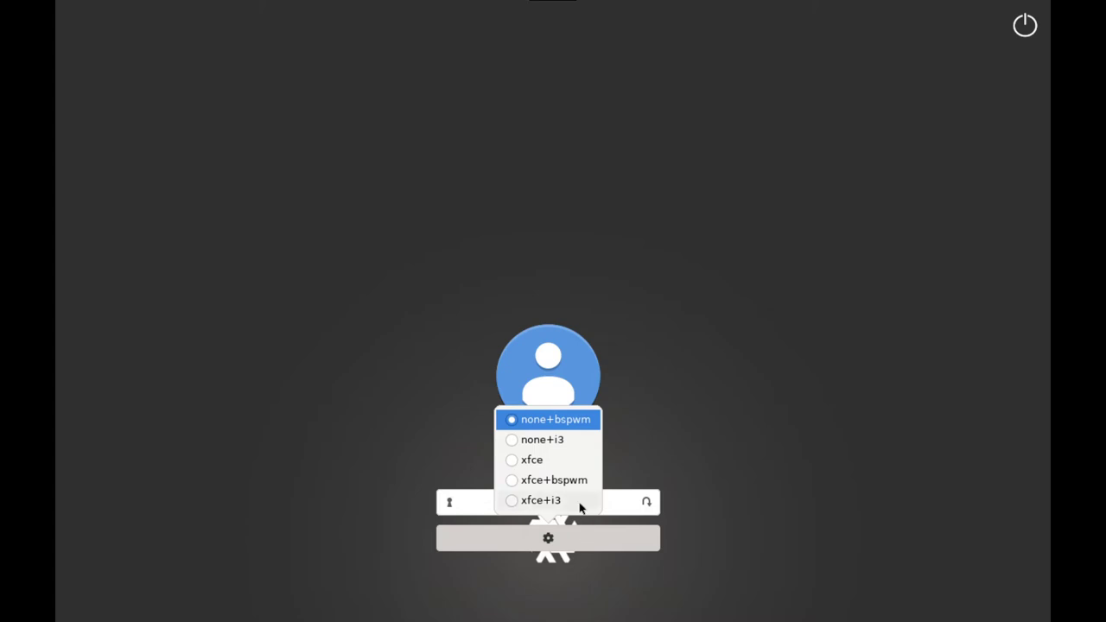
left_click(551, 467)
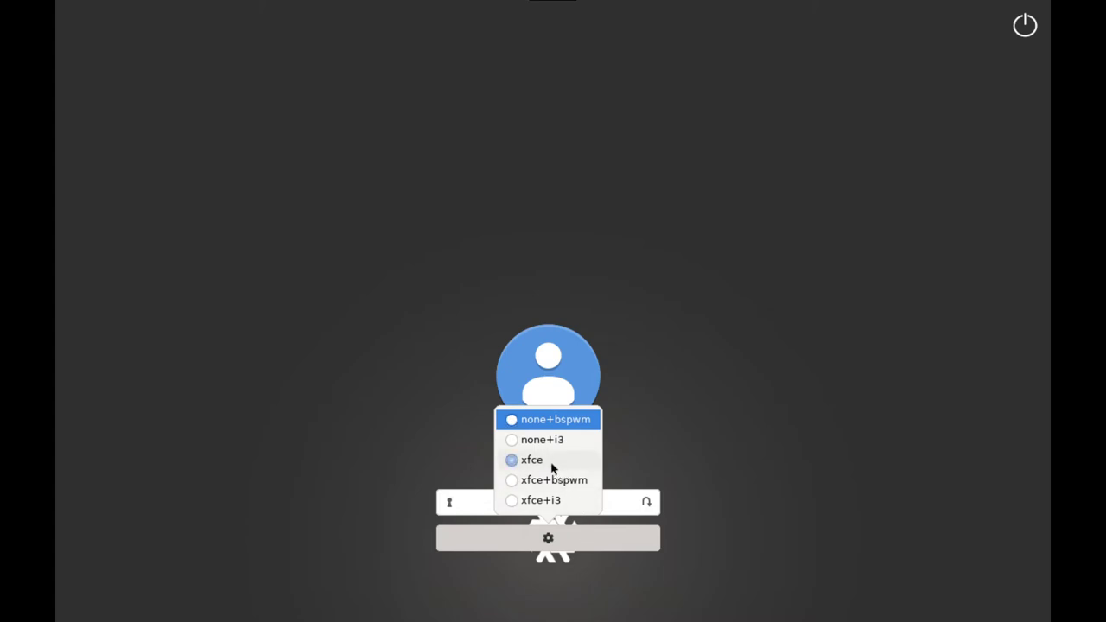
left_click(492, 501)
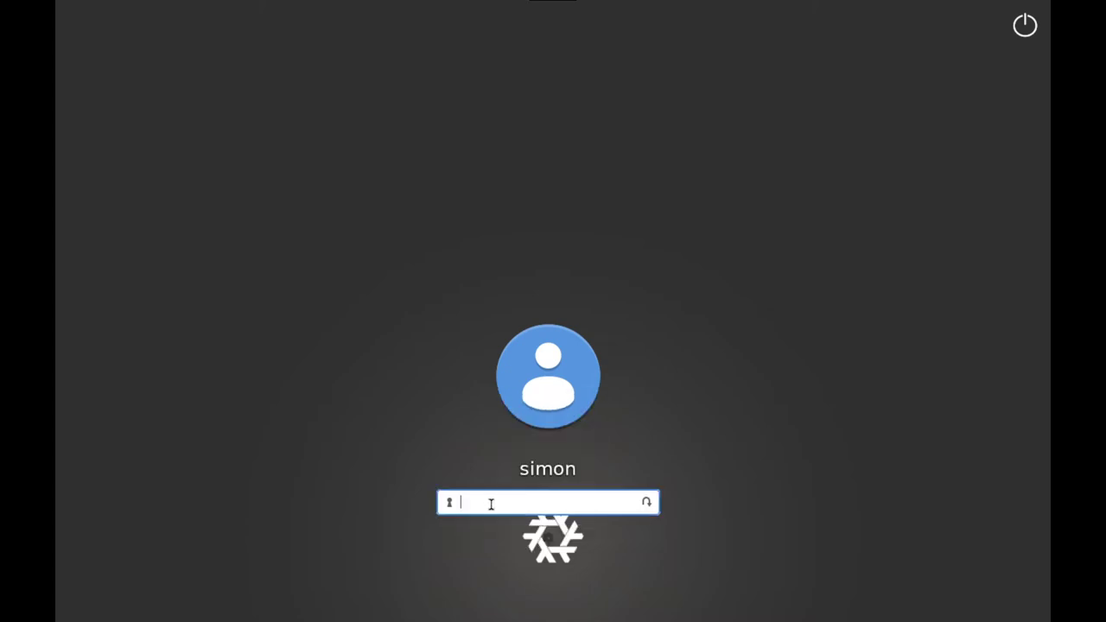
key("Return")
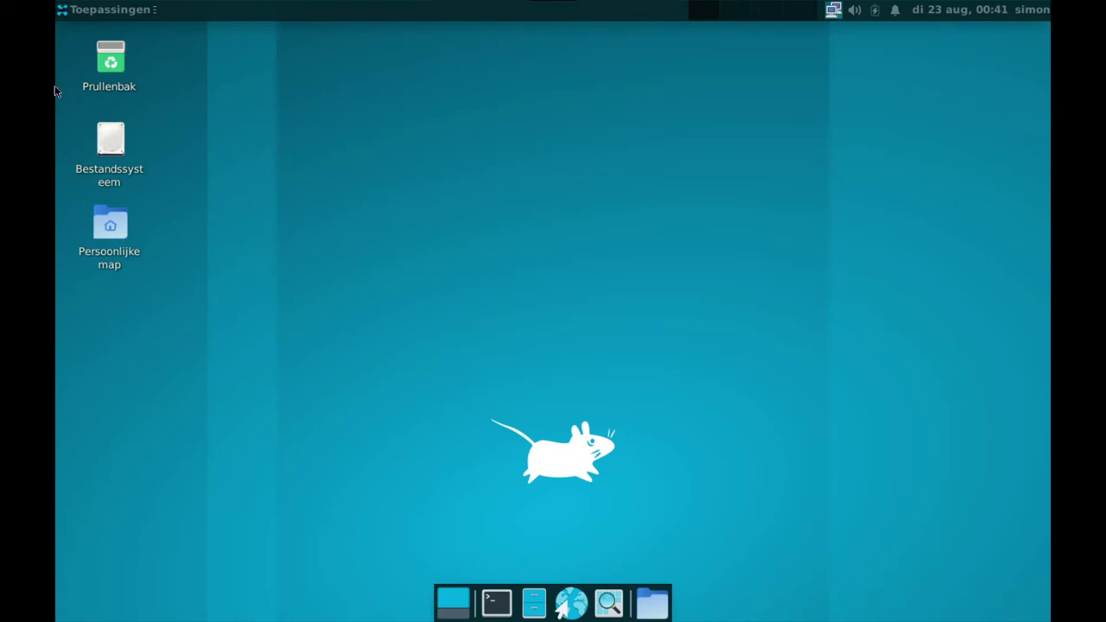
Open the Beeldscherm display settings from the applications menu
left_click(104, 9)
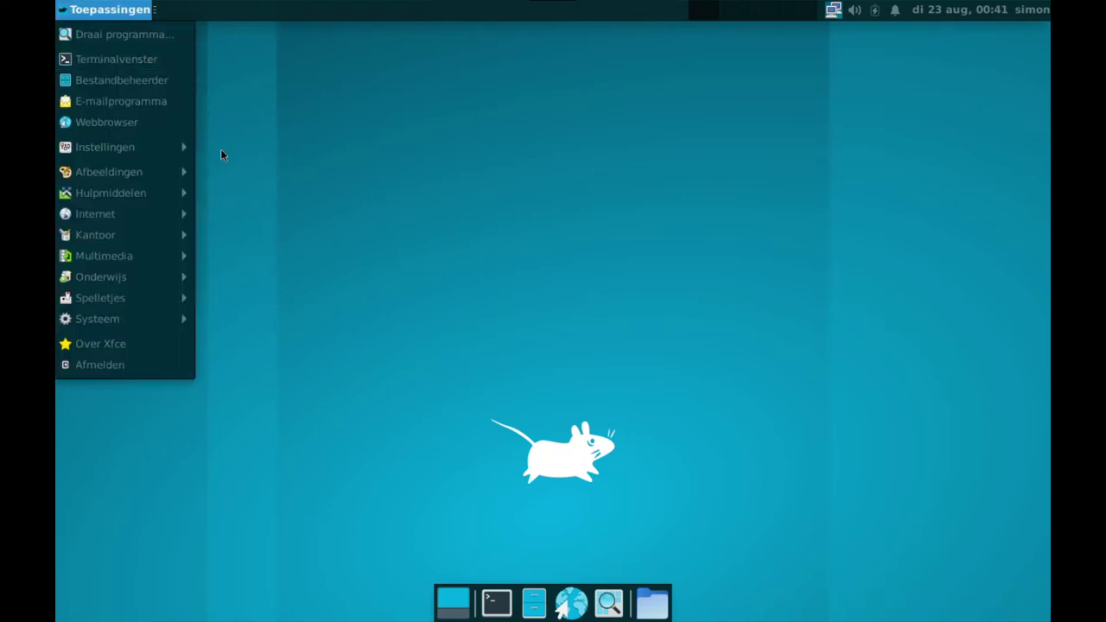
left_click(326, 74)
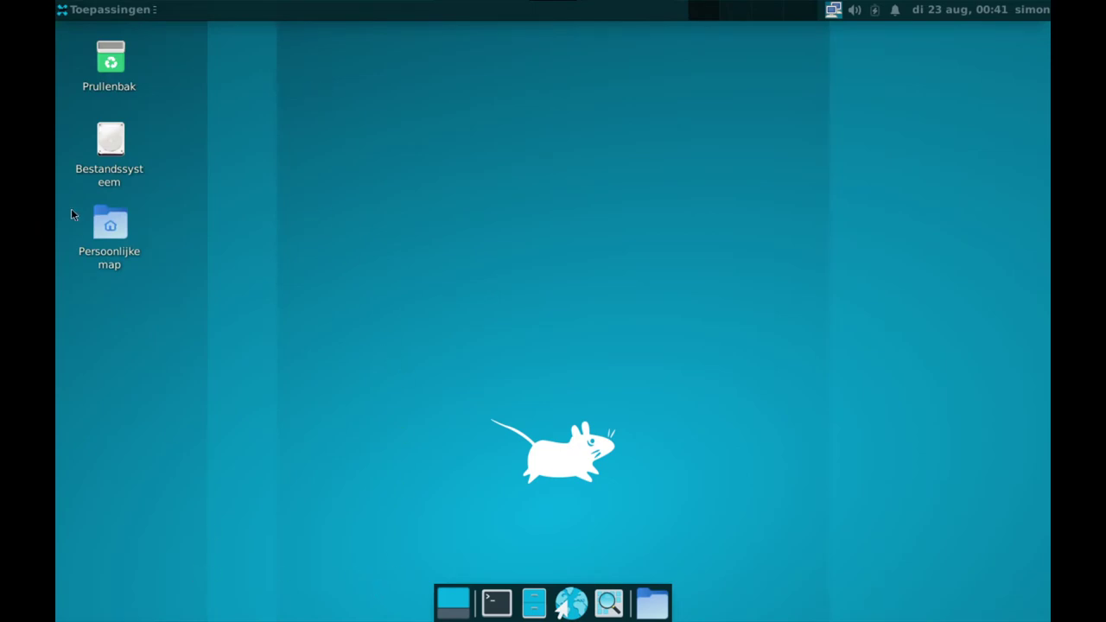
left_click(99, 9)
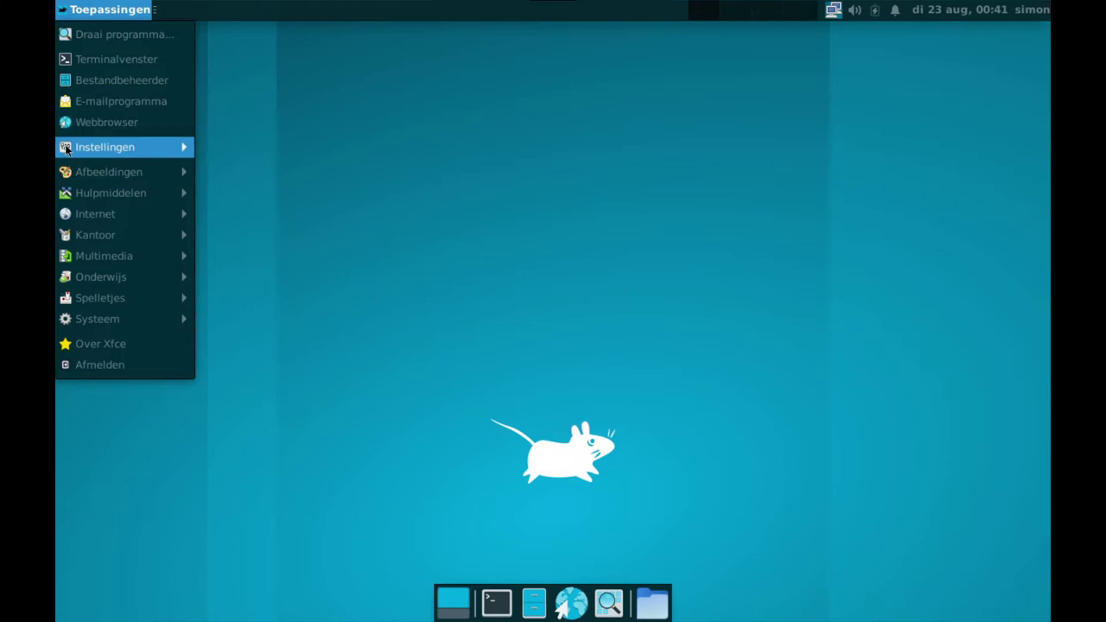
mouse_move(67, 149)
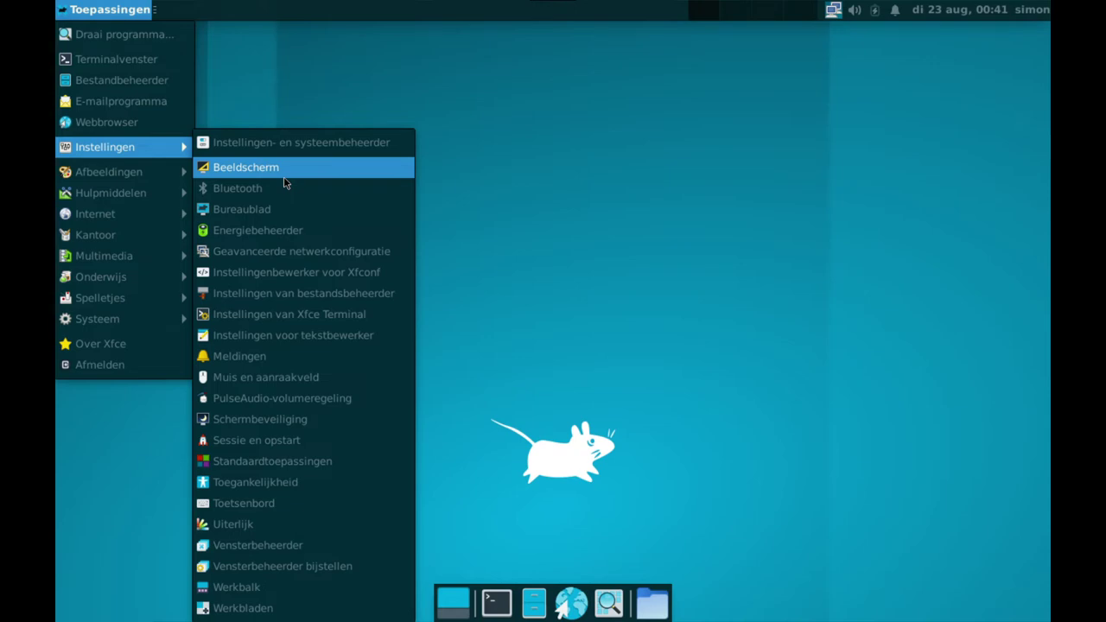
left_click(283, 176)
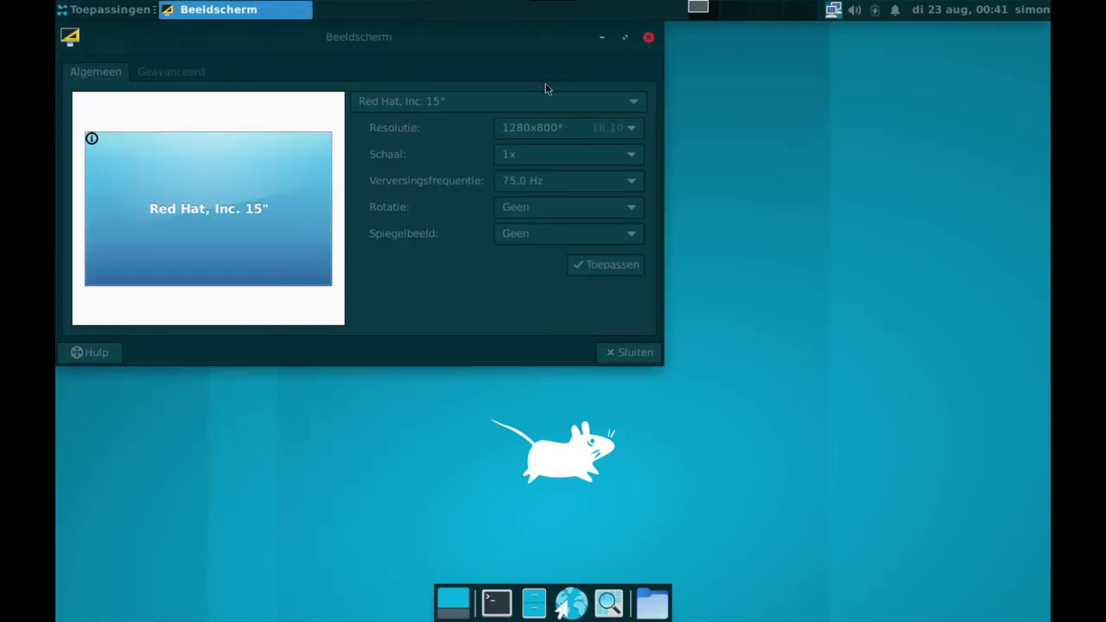
Set the screen resolution to 1920x1080, keep the change, and close the window
left_click(527, 127)
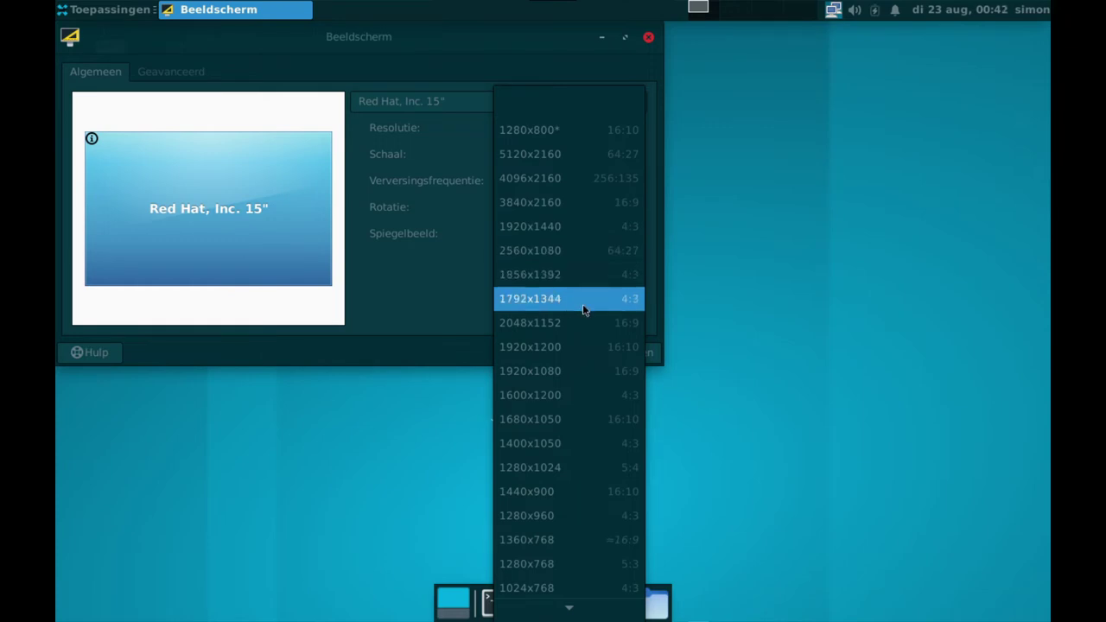
left_click(582, 363)
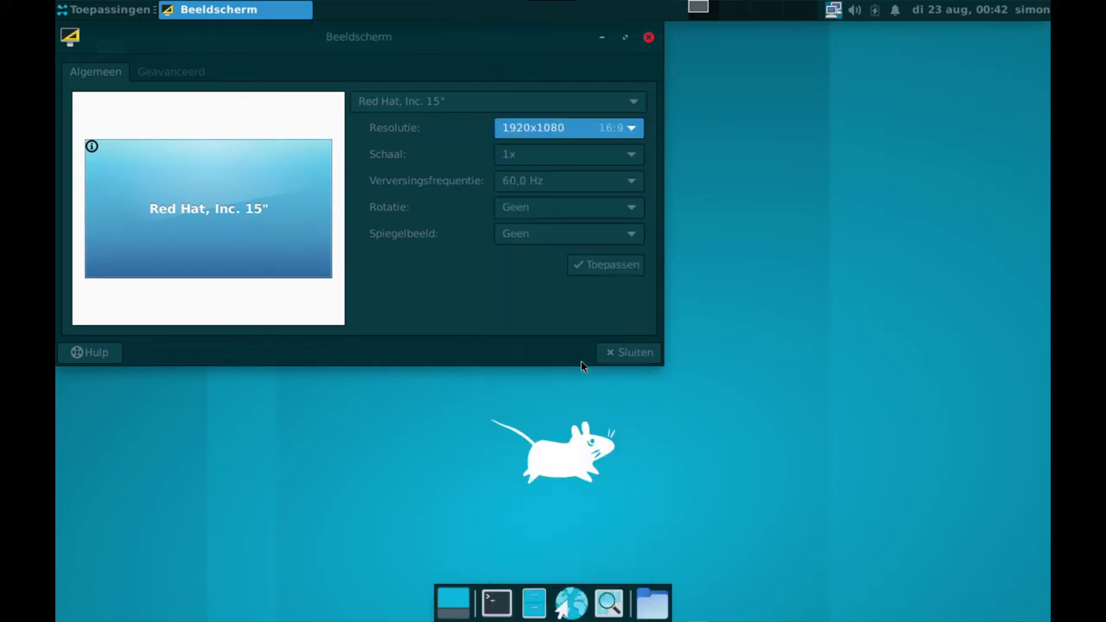
left_click(609, 266)
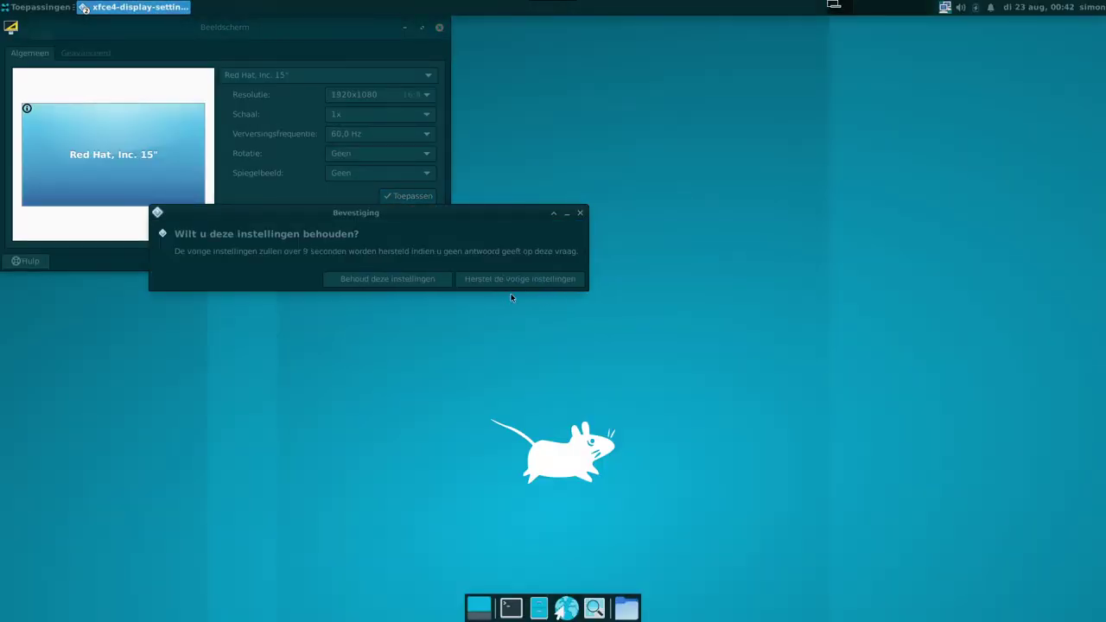
left_click(400, 281)
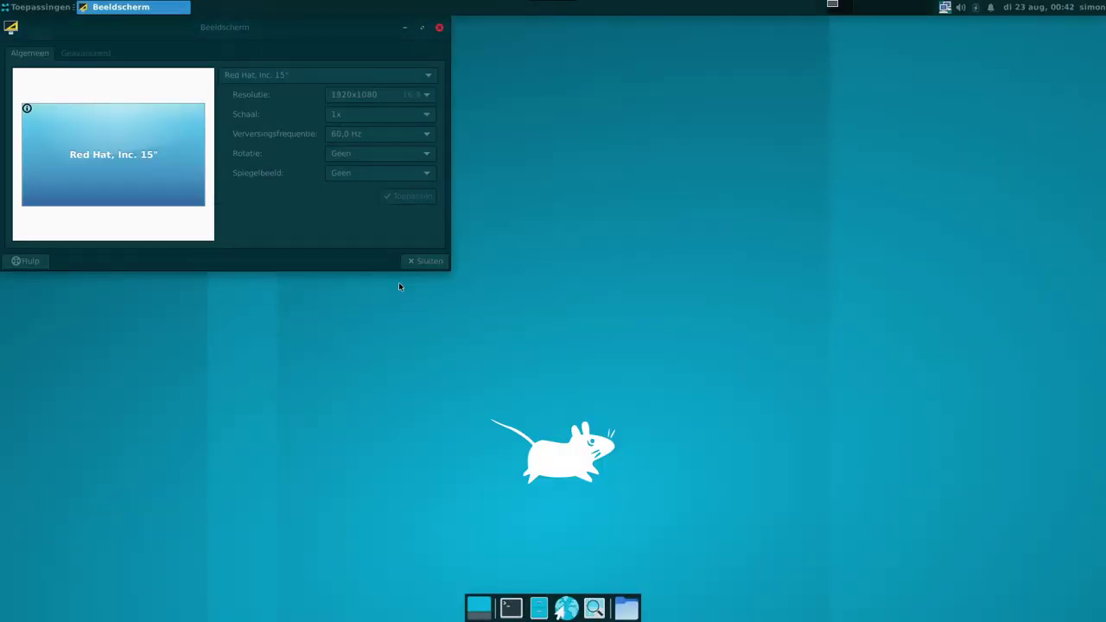
left_click(438, 29)
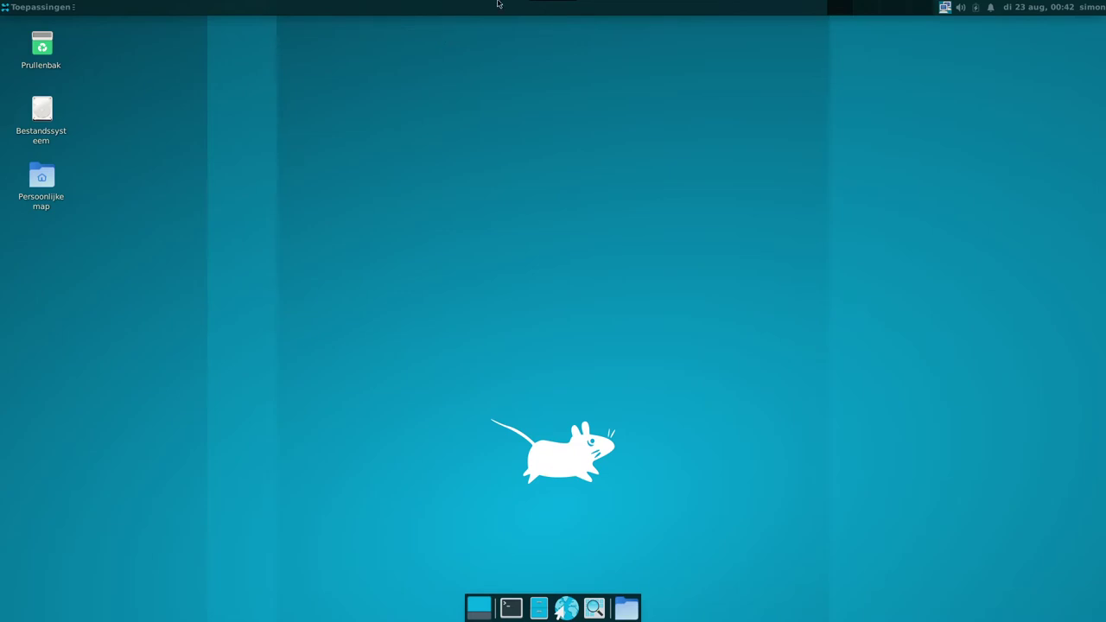
Launch Variety from Toepassingen > Hulpmiddelen and accept its welcome and privacy screens
left_click(44, 7)
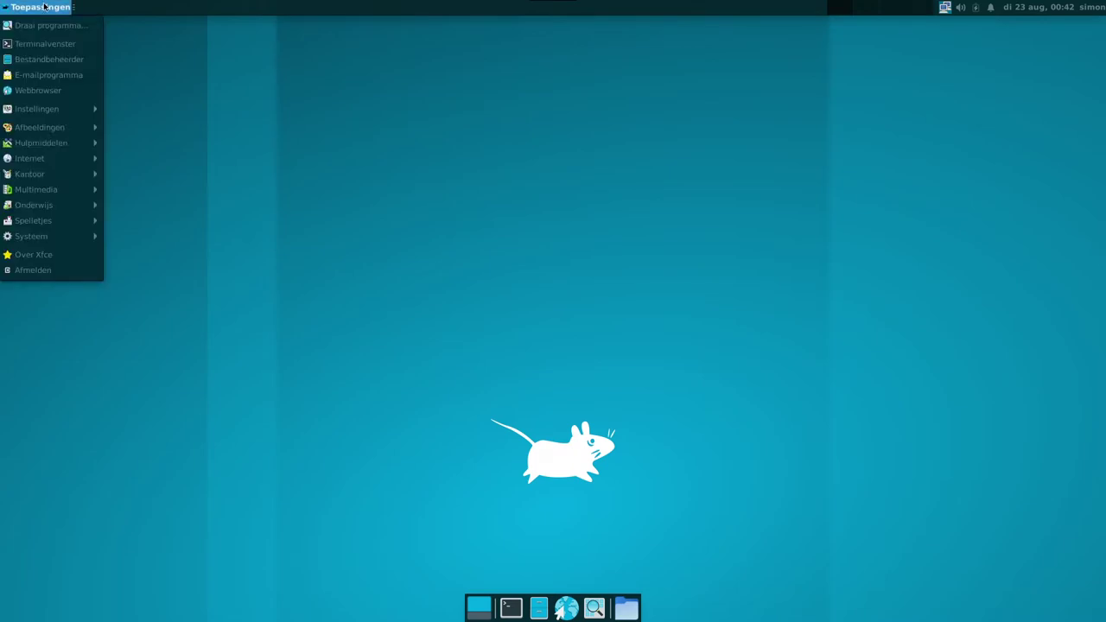
mouse_move(17, 140)
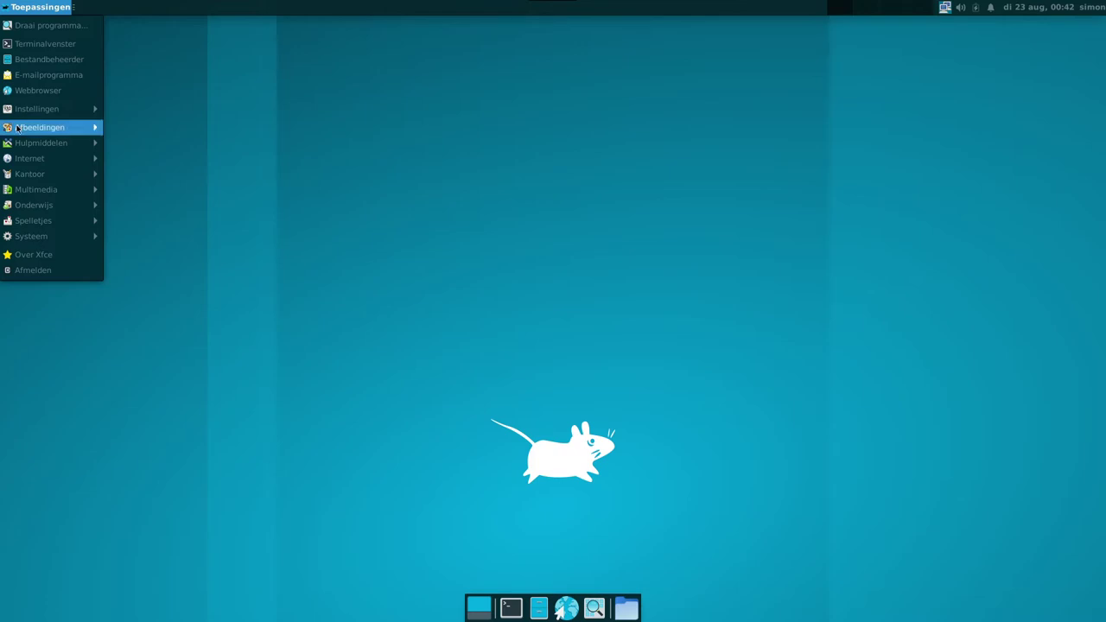
mouse_move(12, 164)
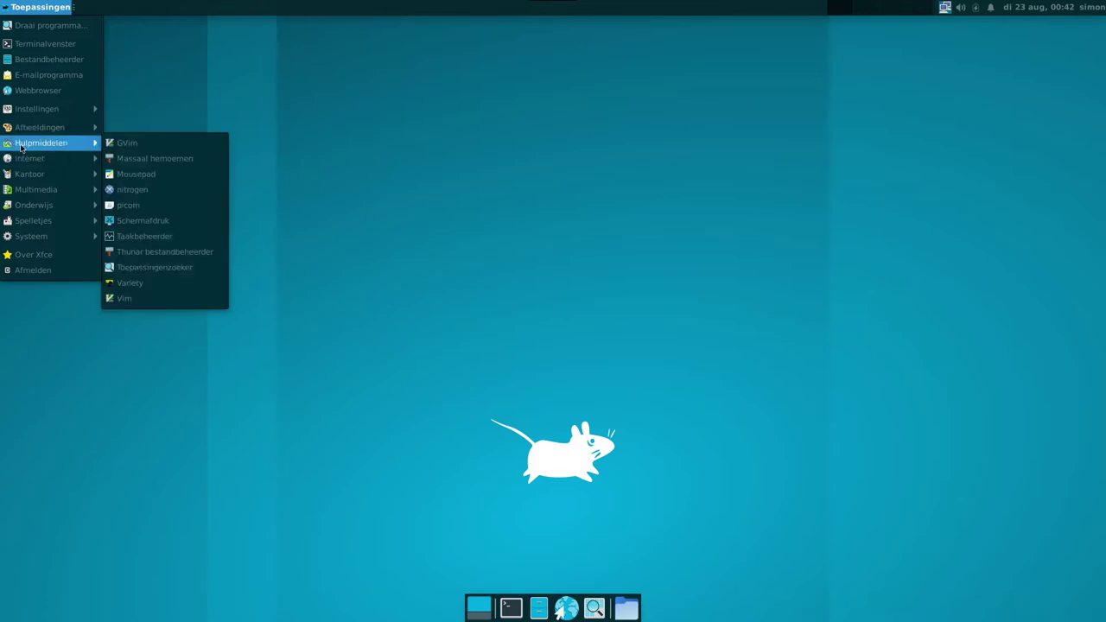
left_click(202, 283)
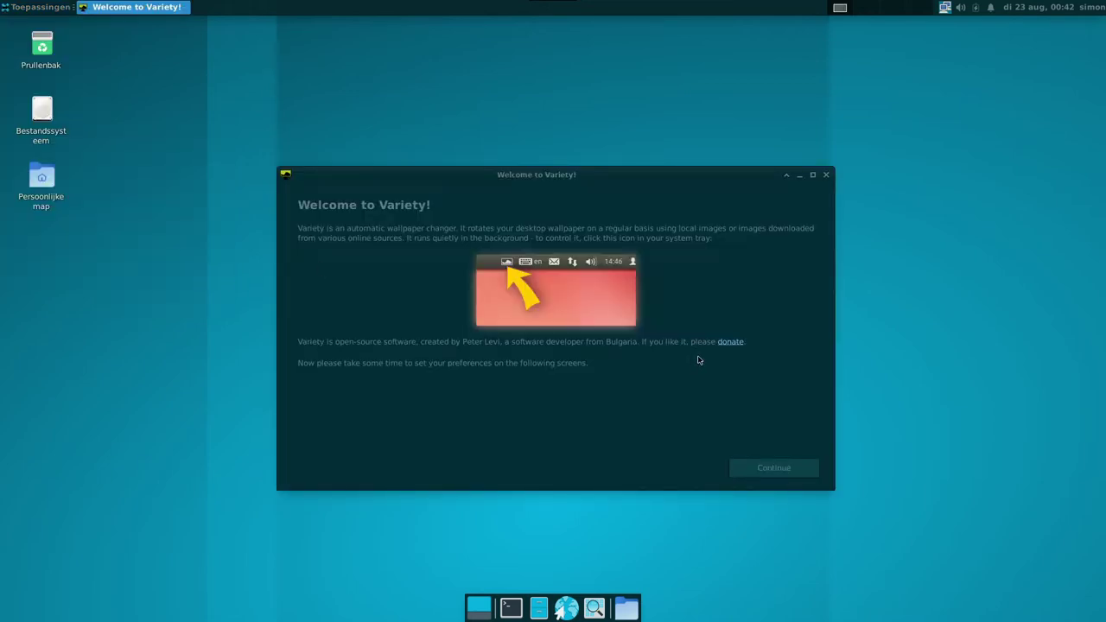
left_click(763, 471)
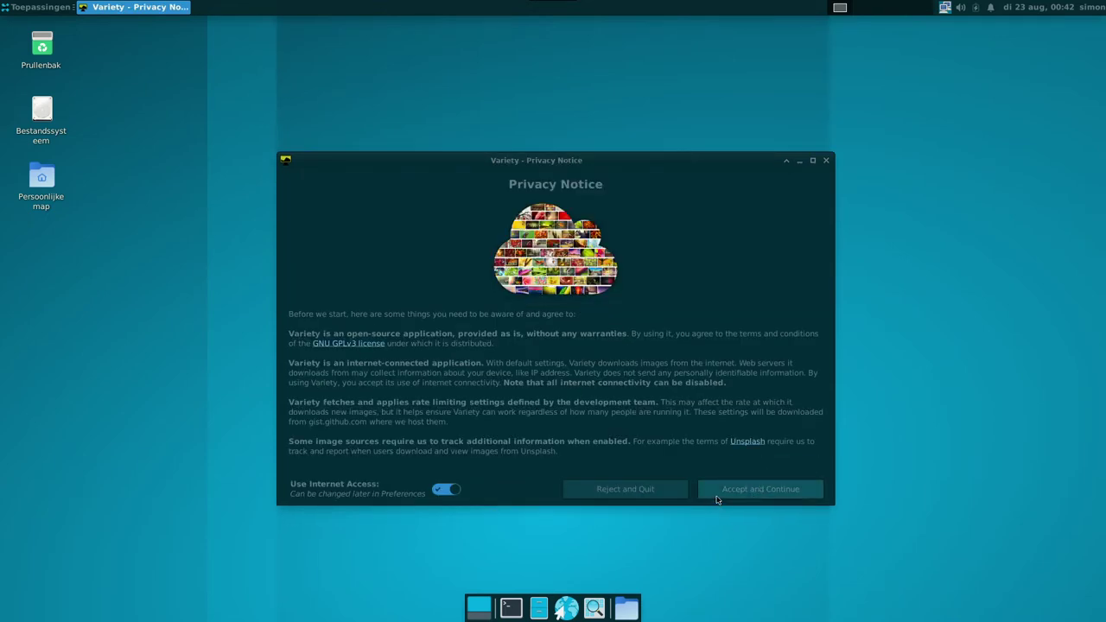
left_click(716, 494)
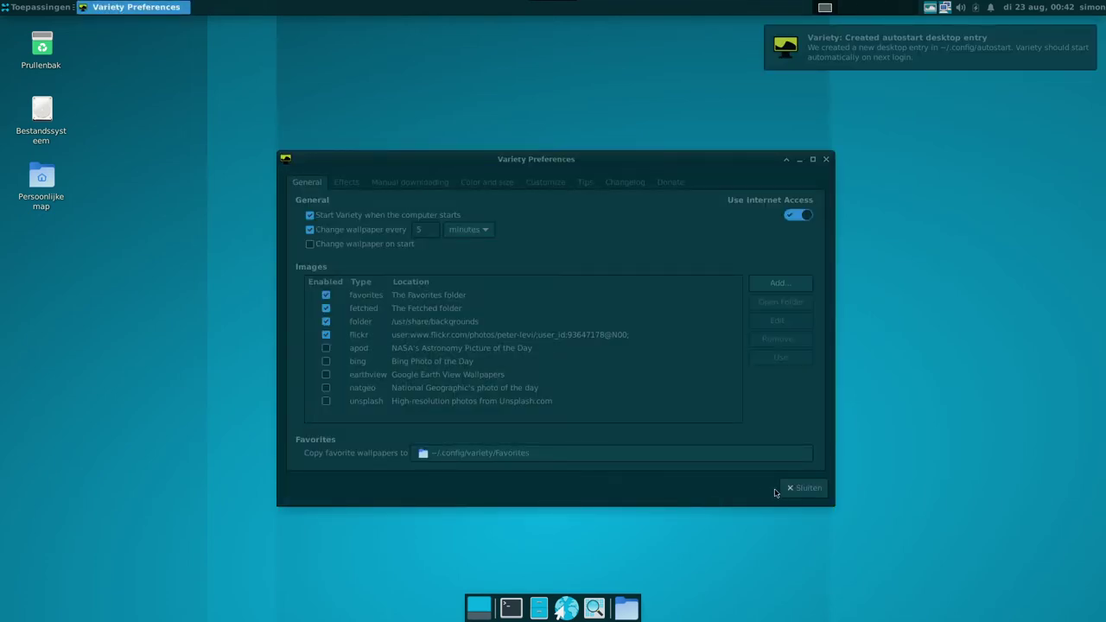
Close Variety's preferences and switch to the next wallpaper, a red bicycle photo
left_click(804, 488)
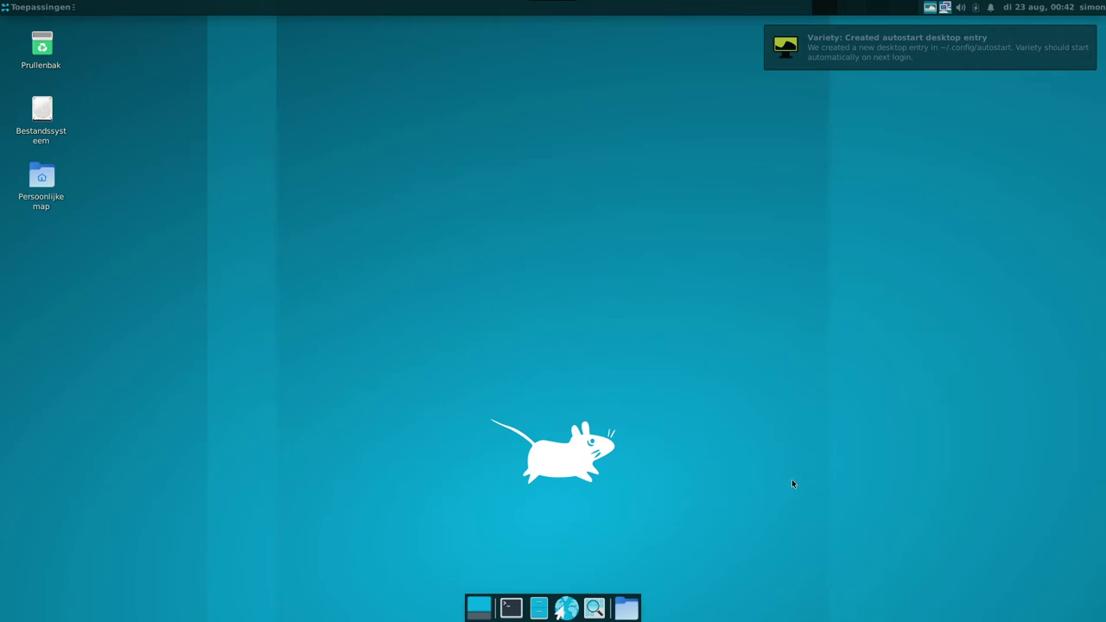
left_click(931, 8)
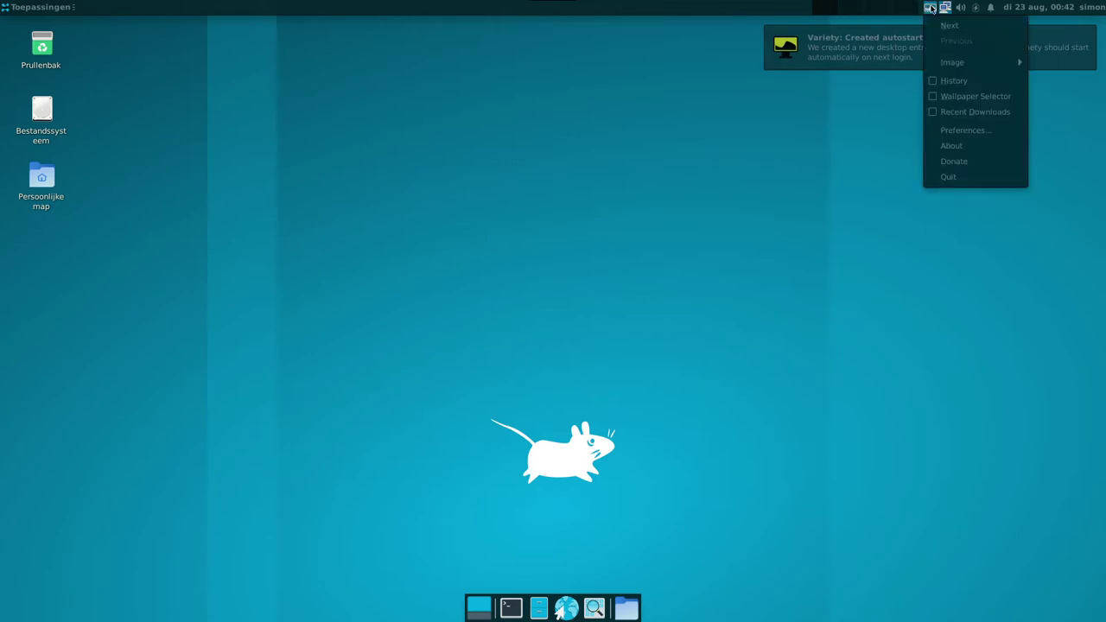
left_click(949, 25)
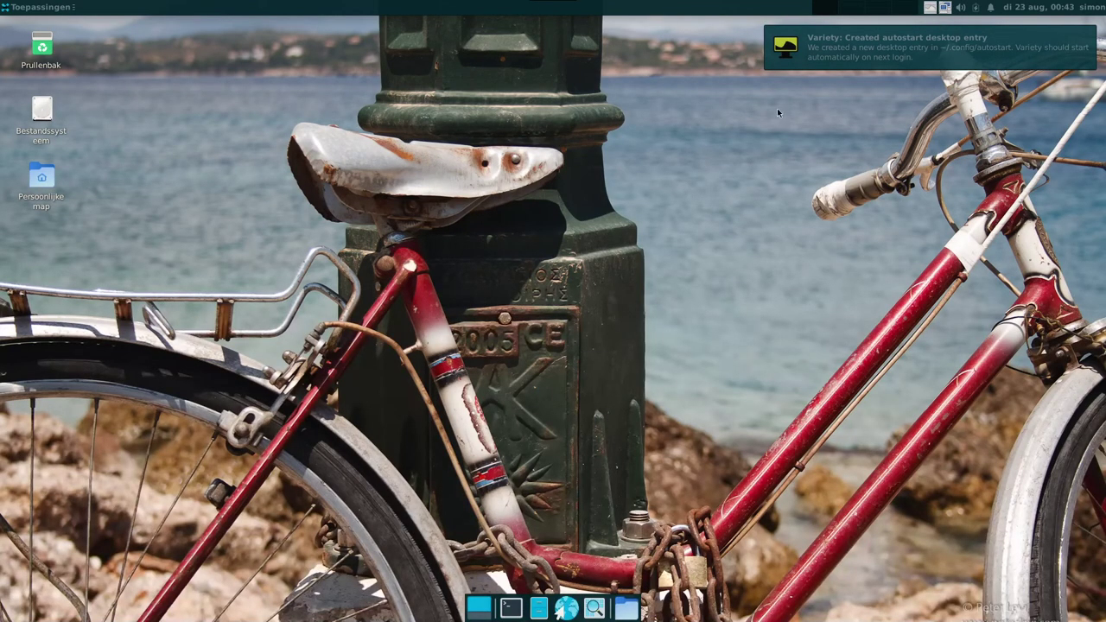
Dismiss the Variety autostart notification and close the volume controls
left_click(805, 59)
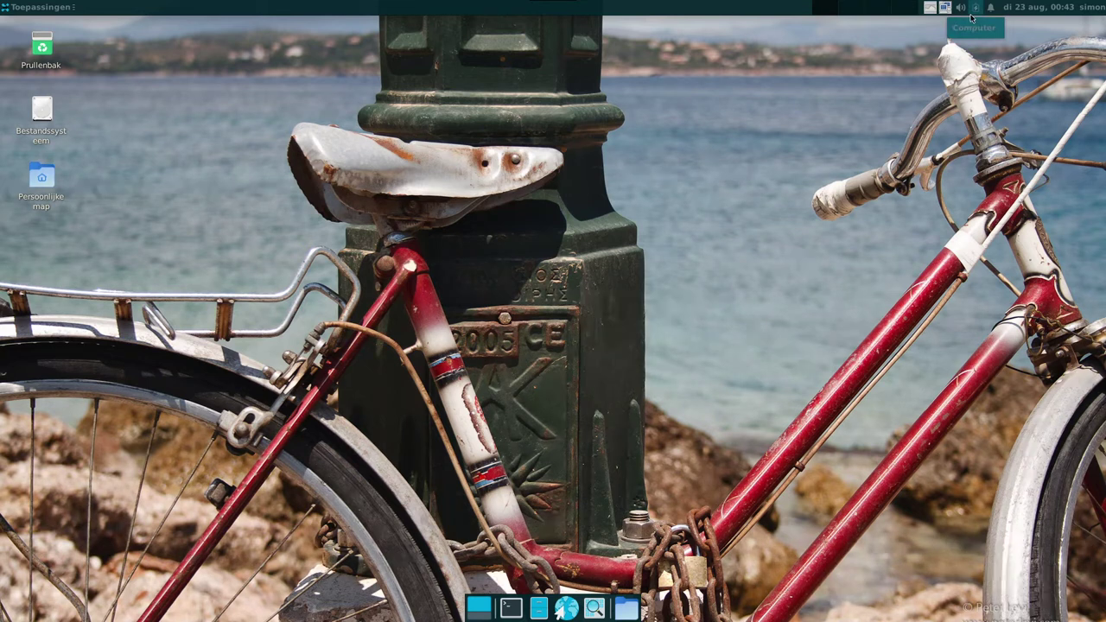
left_click(958, 8)
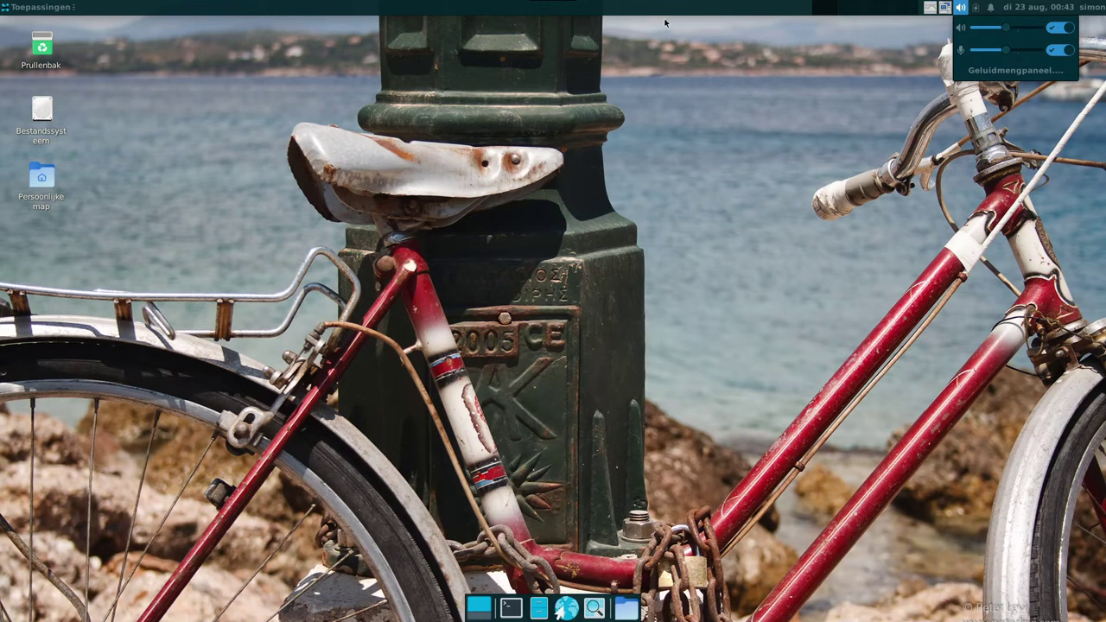
left_click(417, 5)
Open Werkbalkvoorkeuren for the top panel and show its Elementen list
right_click(416, 5)
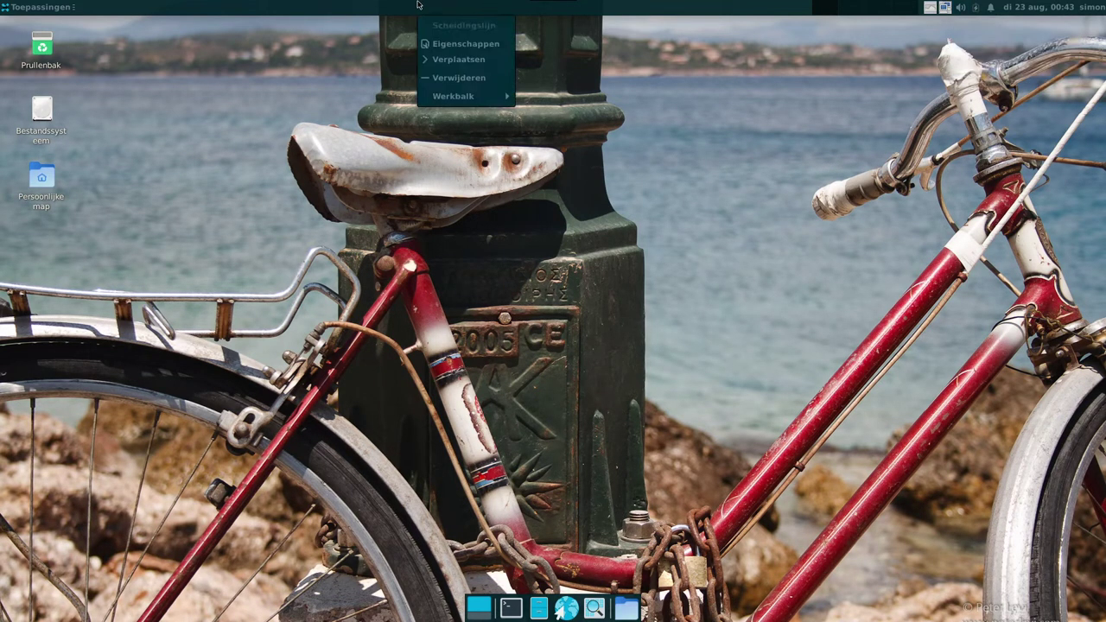
mouse_move(422, 99)
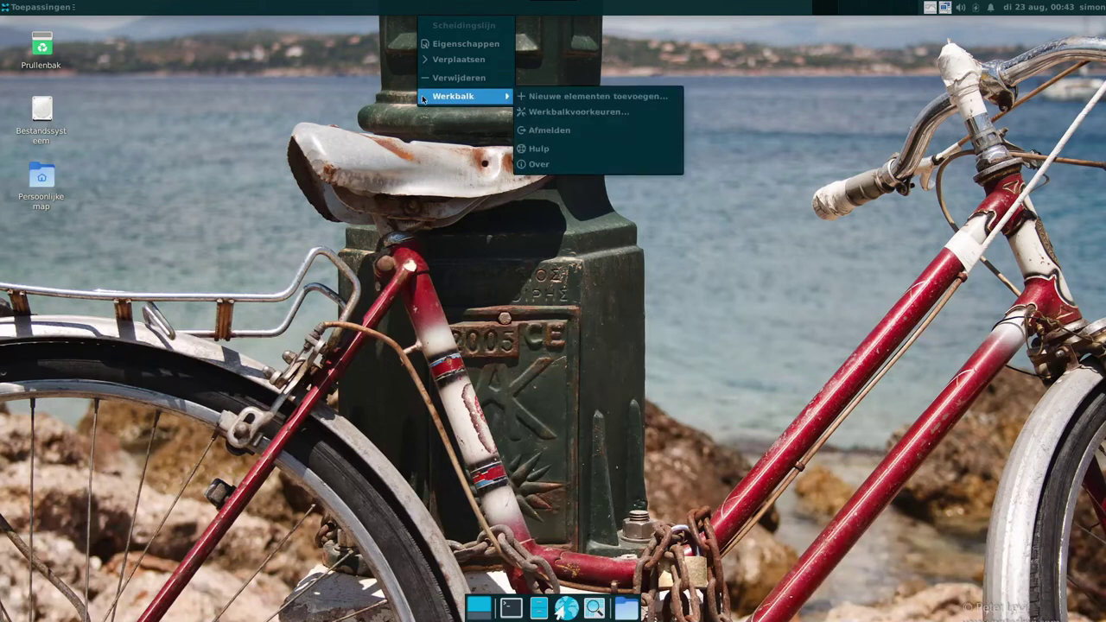
left_click(545, 111)
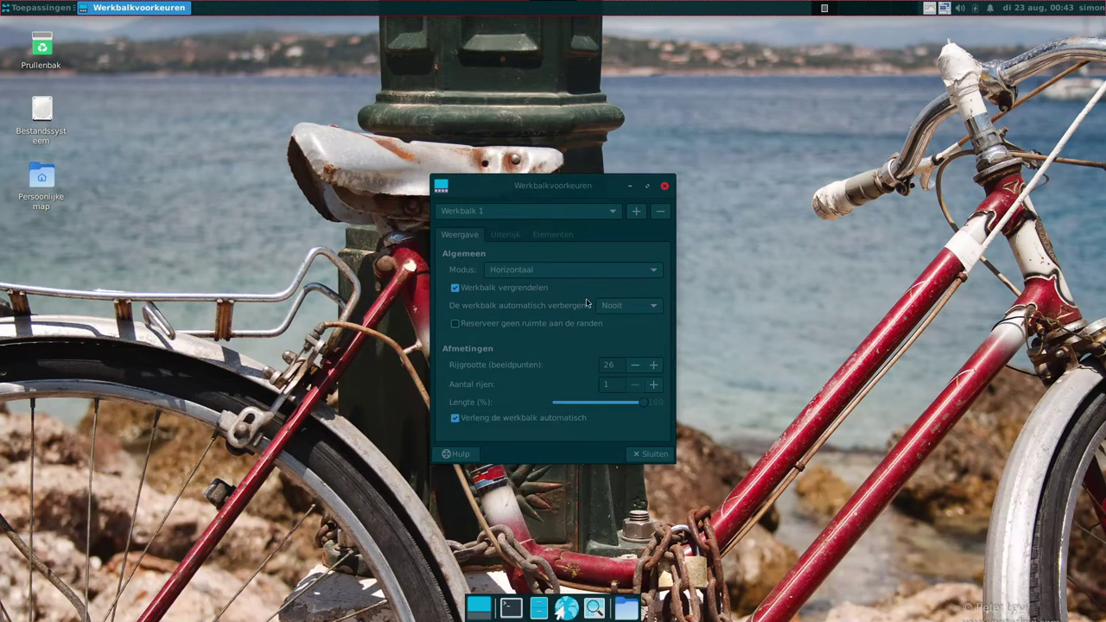
left_click(539, 237)
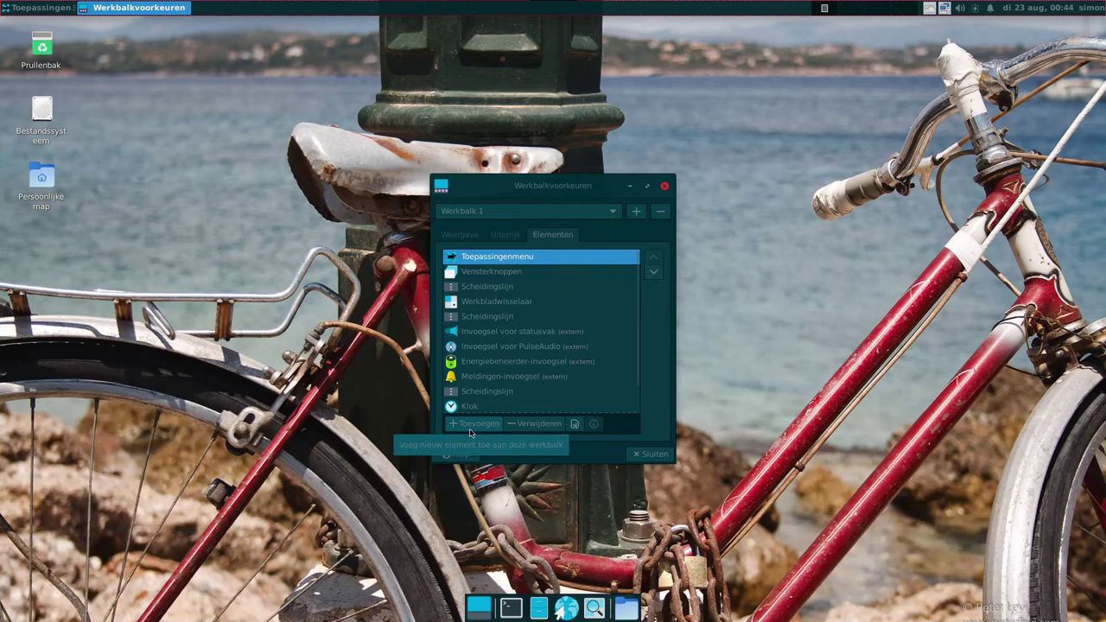
Remove the Toepassingenmenu item, confirm, and bring up the add-items list
left_click(516, 423)
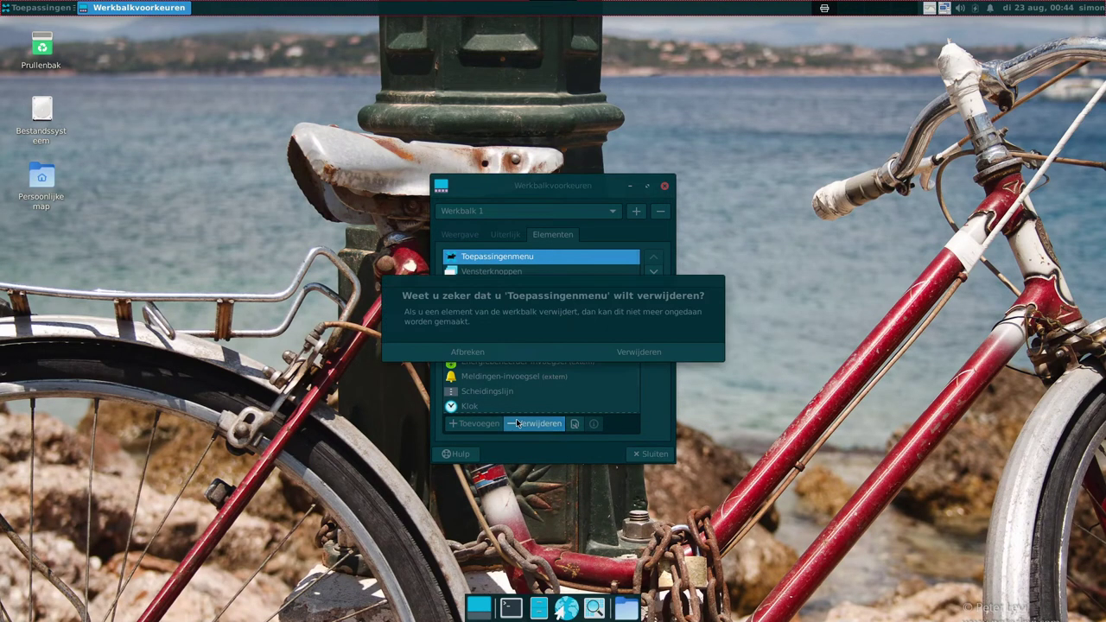
left_click(583, 351)
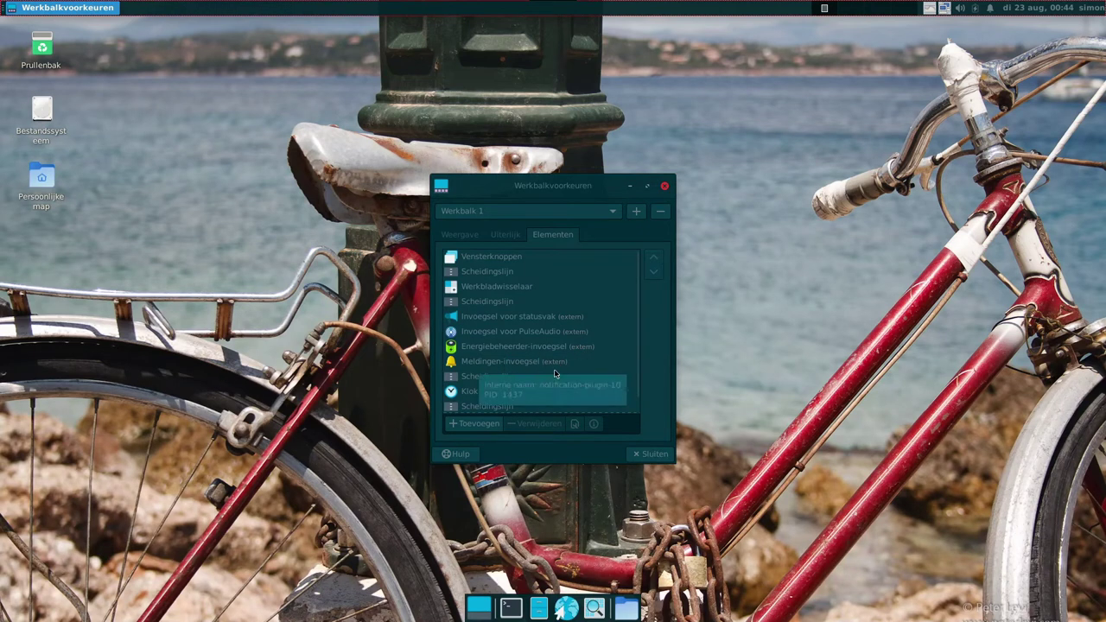
left_click(494, 431)
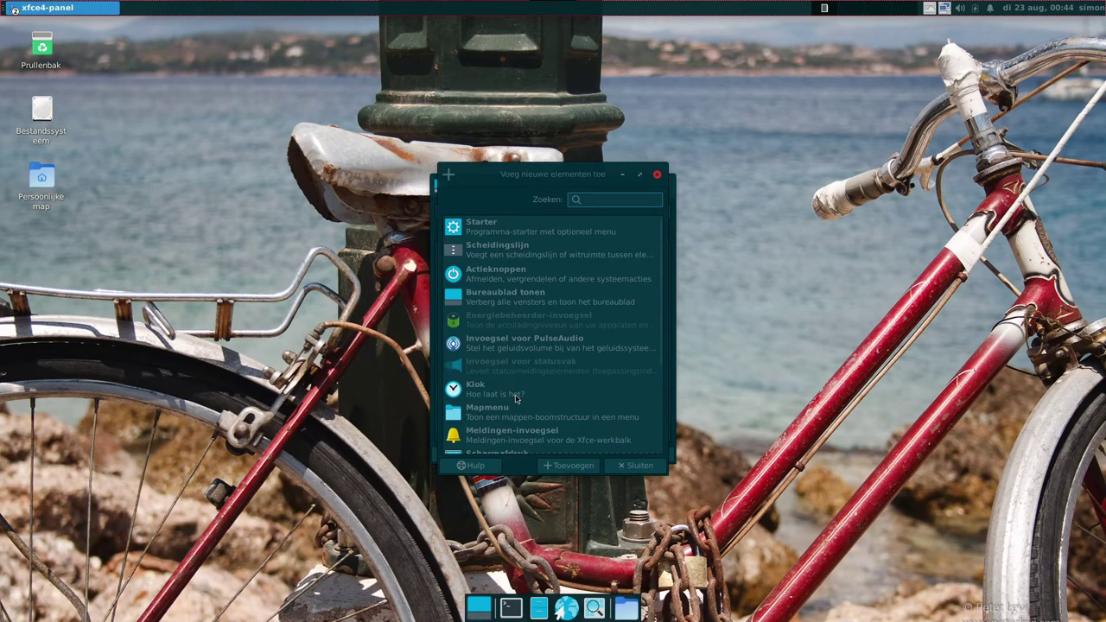
Add Whiskermenu to Werkbalk 1 and close the add-items dialog
scroll(516, 399, "down", 5)
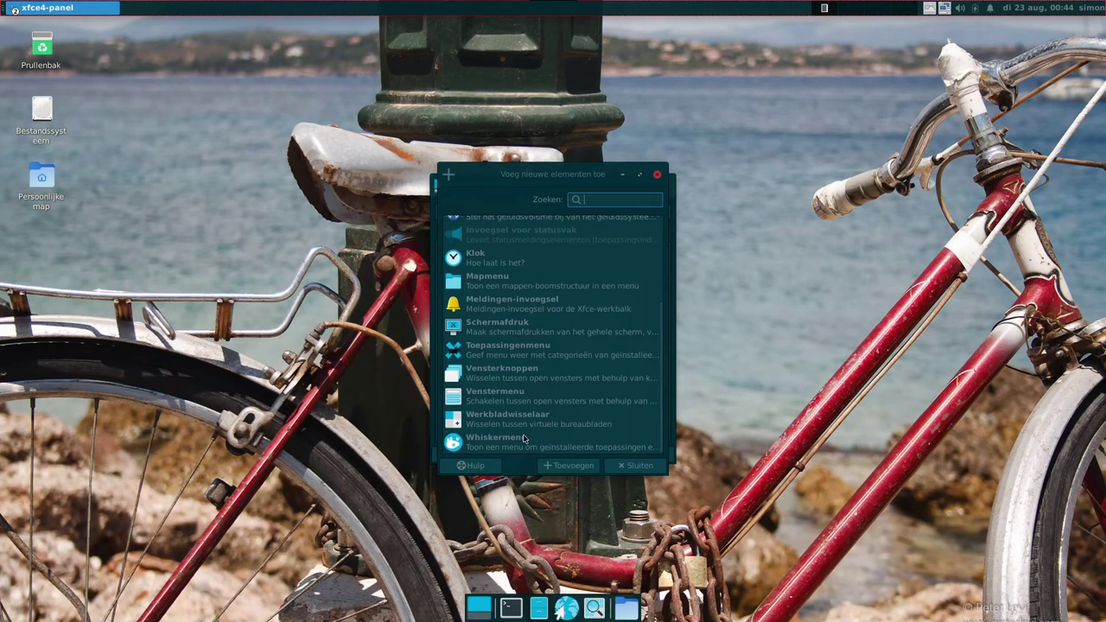
left_click(524, 439)
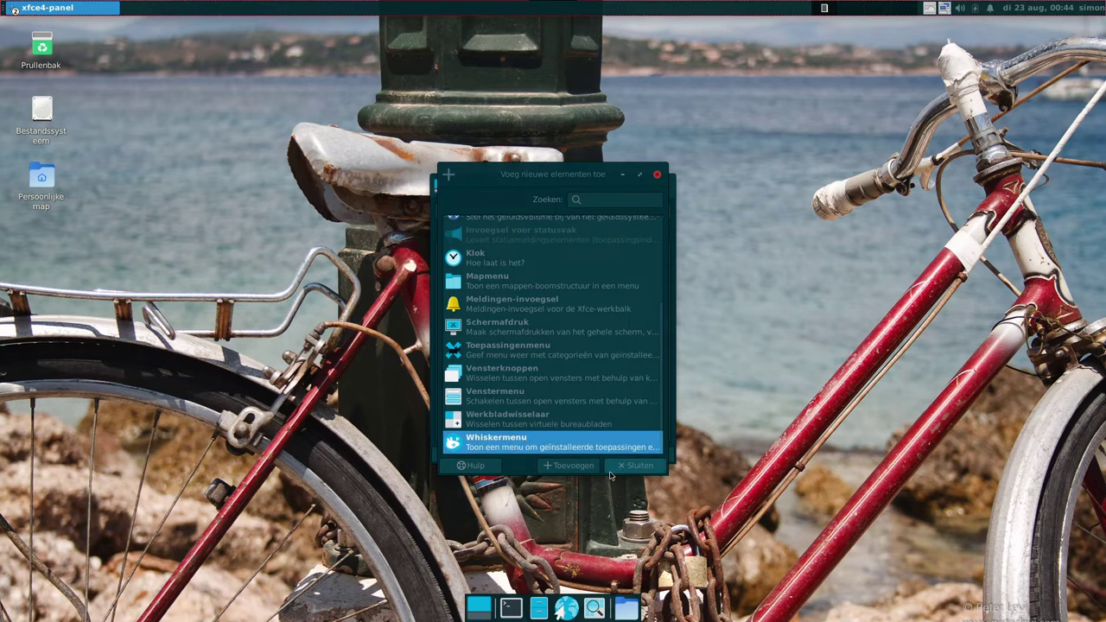
left_click(570, 465)
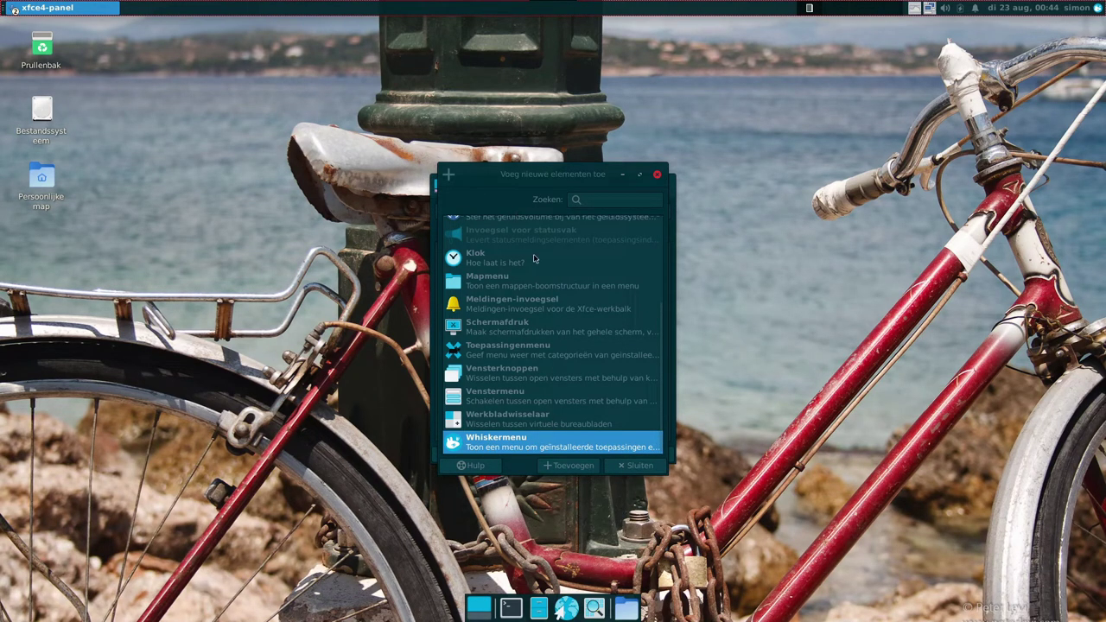
left_click(612, 469)
scroll(539, 332, "down", 2)
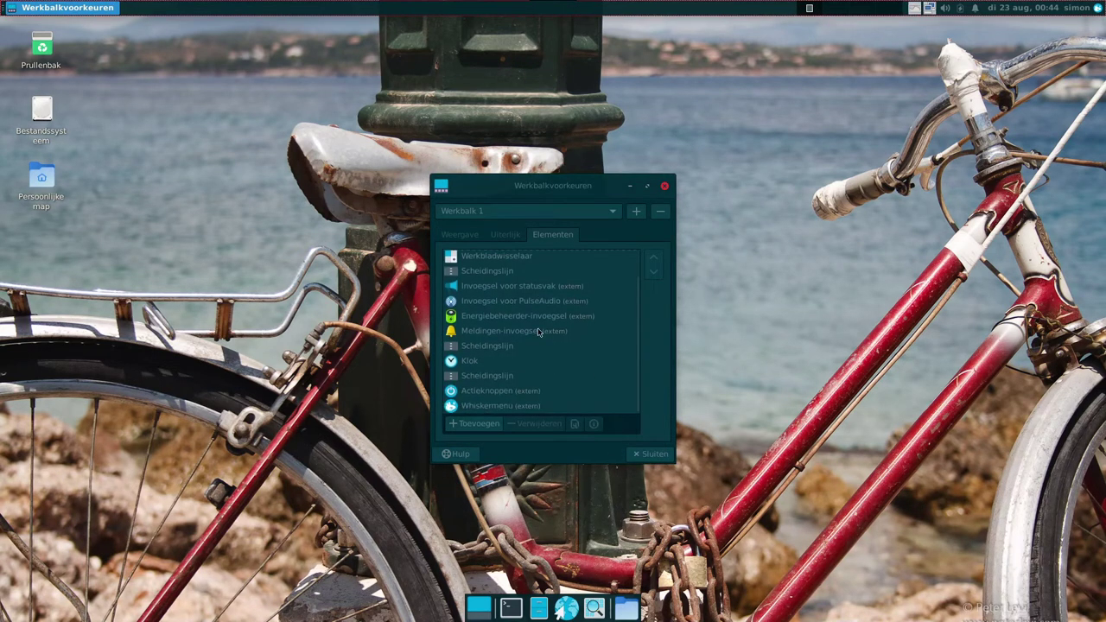
Move Whiskermenu up seven places to the top of the item list, then close Preferences
left_click(526, 403)
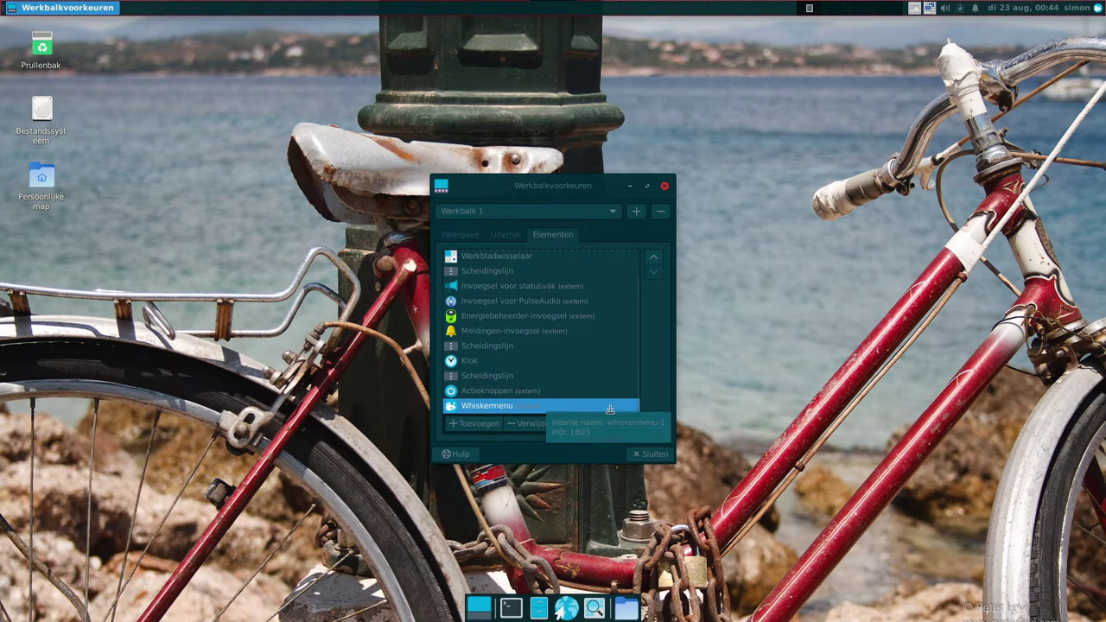
left_click(654, 260)
left_click(654, 259)
left_click(654, 259)
left_click(654, 259)
left_click(654, 259)
left_click(654, 260)
left_click(654, 259)
left_click(654, 259)
left_click(654, 260)
left_click(654, 259)
left_click(654, 260)
left_click(654, 259)
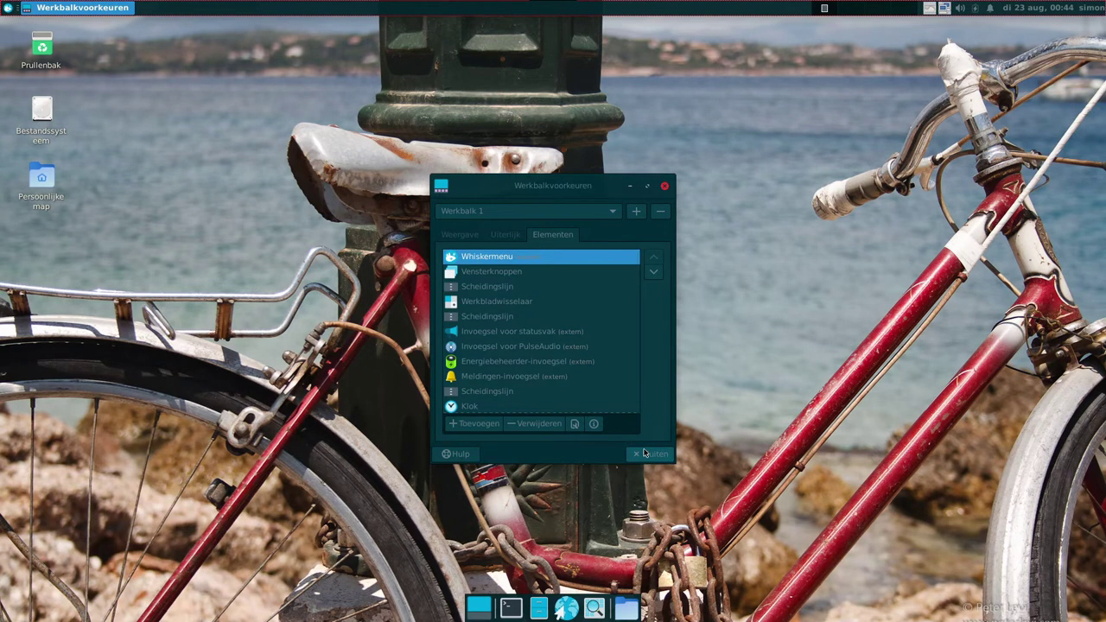
left_click(650, 454)
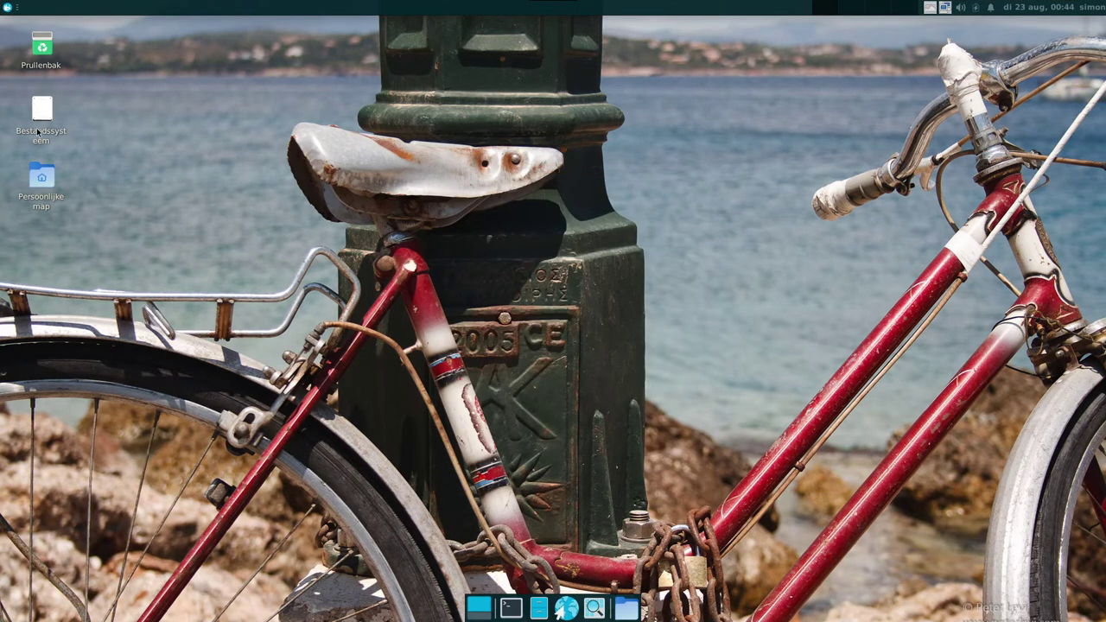
Move the Whisker Menu button to the far left end of the top panel
right_click(13, 11)
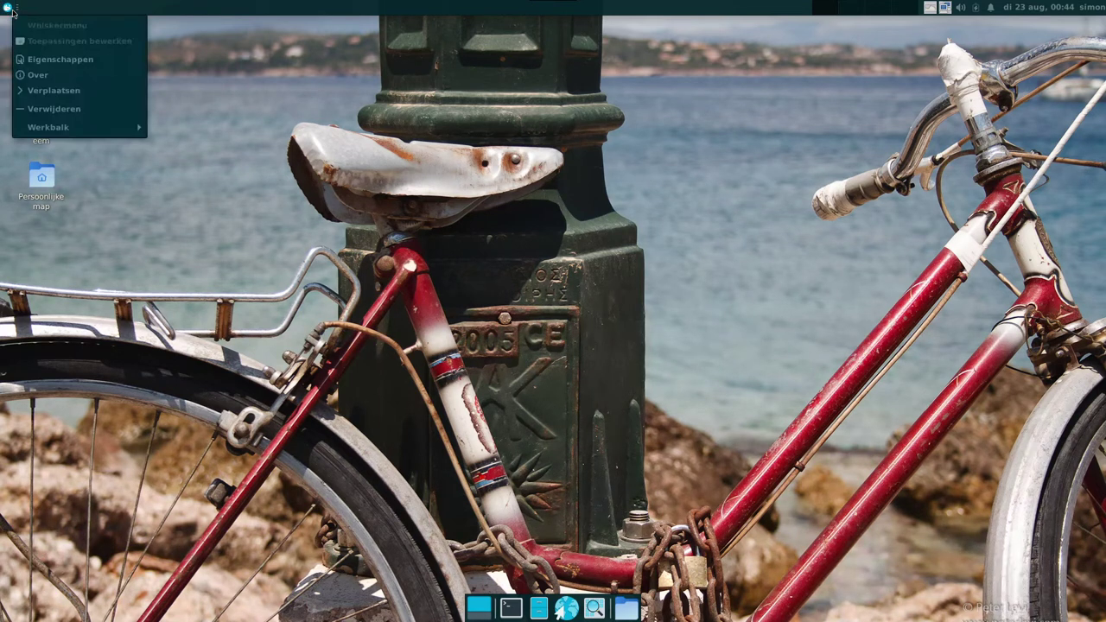
right_click(13, 10)
right_click(13, 10)
right_click(13, 11)
right_click(11, 11)
right_click(7, 12)
right_click(7, 12)
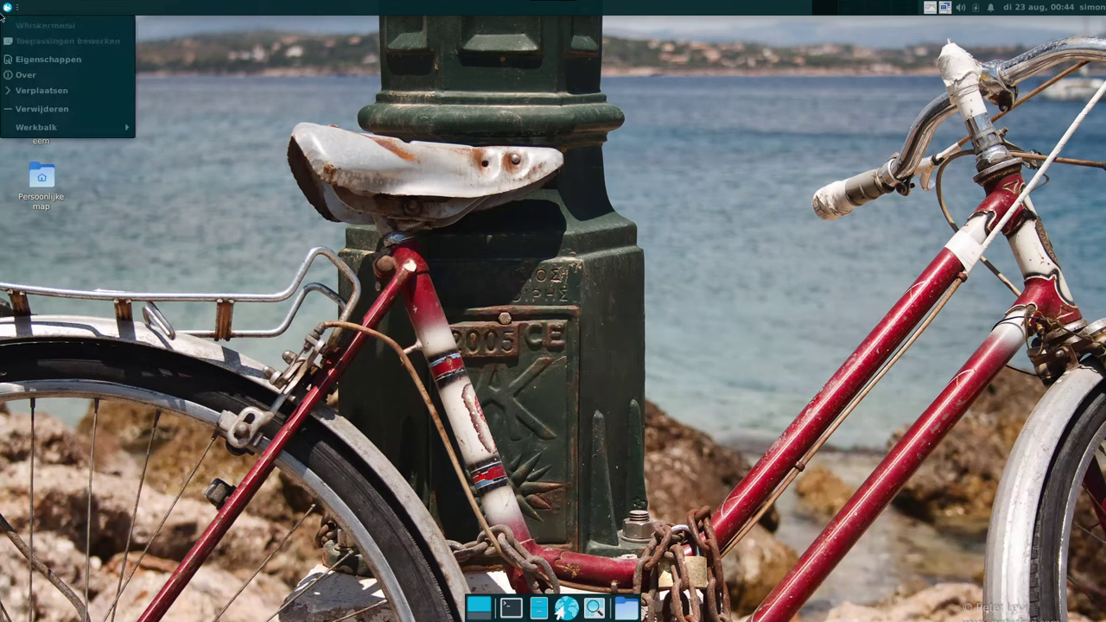
left_click(129, 91)
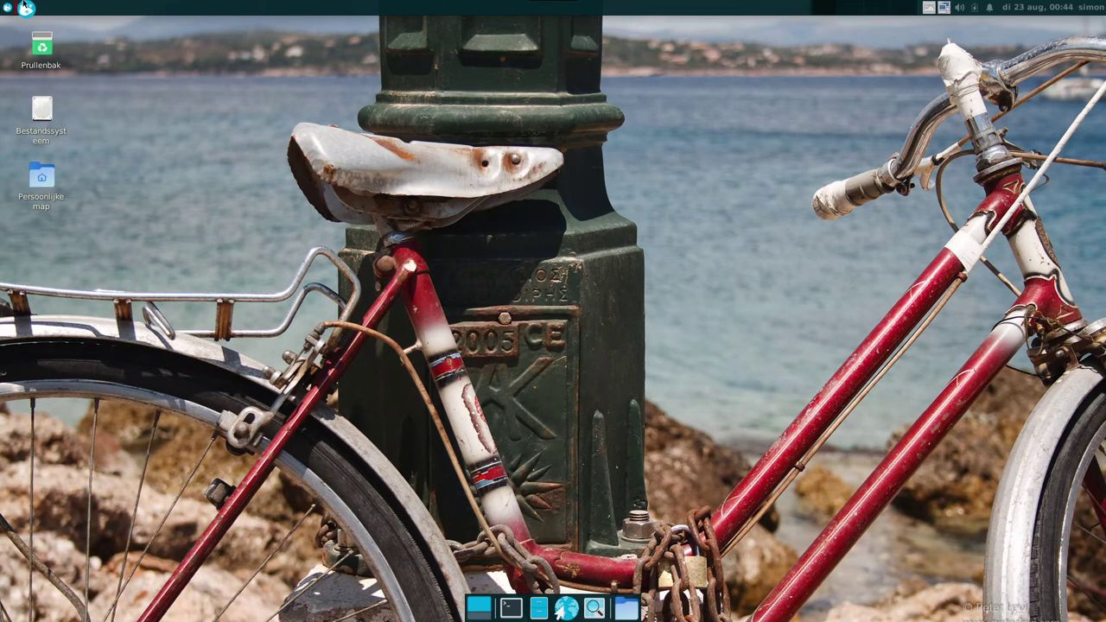
left_click(17, 10)
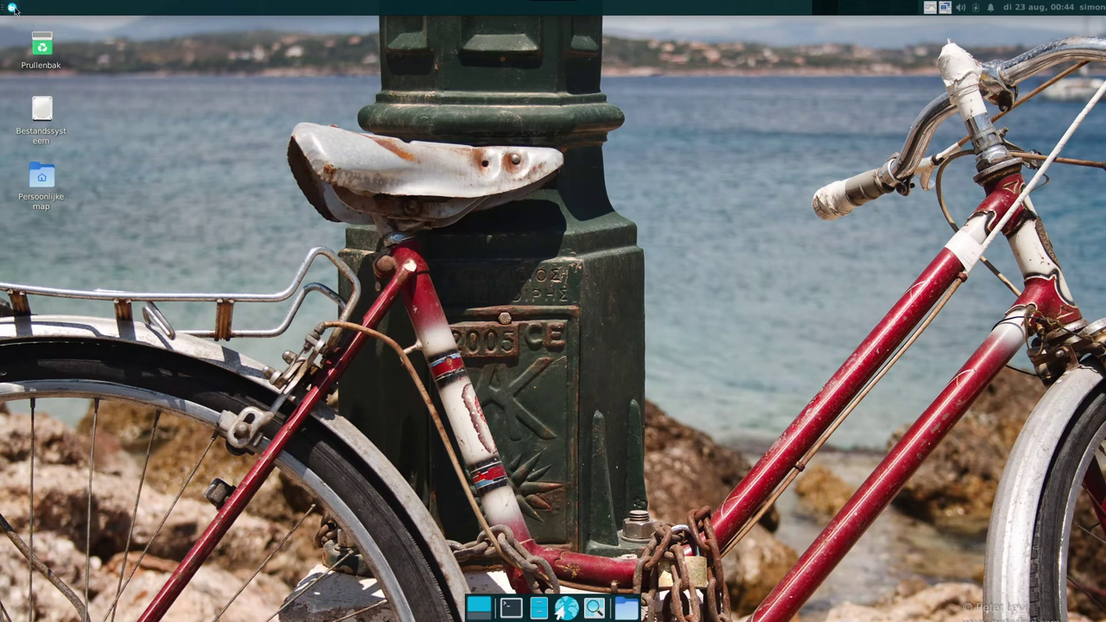
Check the Whisker item, desktop and separator context menus, dismissing each
right_click(15, 10)
left_click(349, 104)
right_click(251, 178)
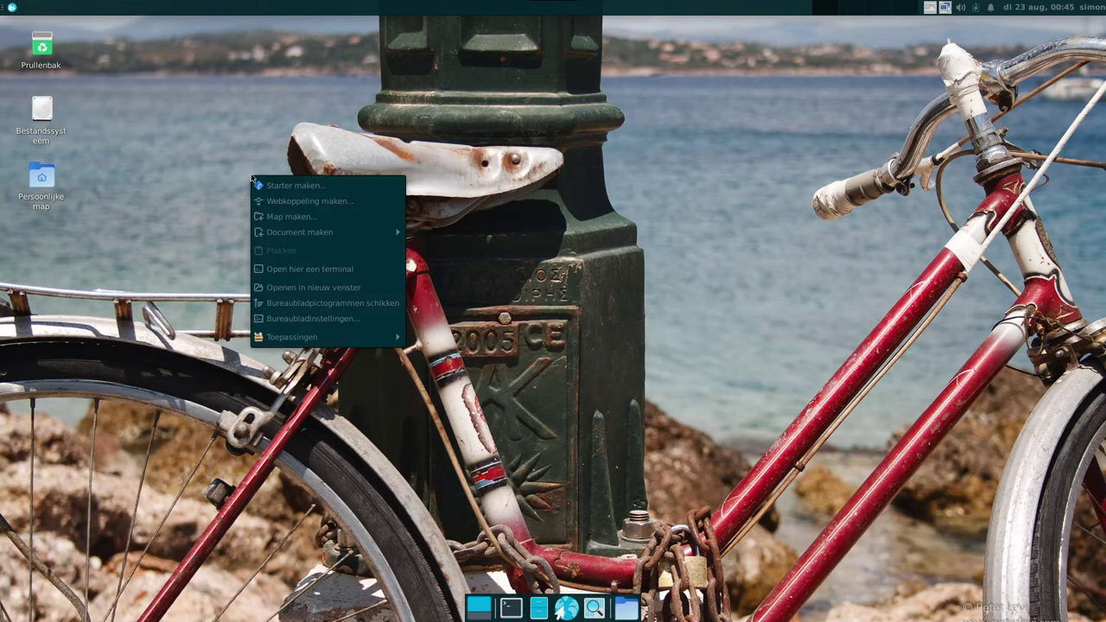
left_click(30, 53)
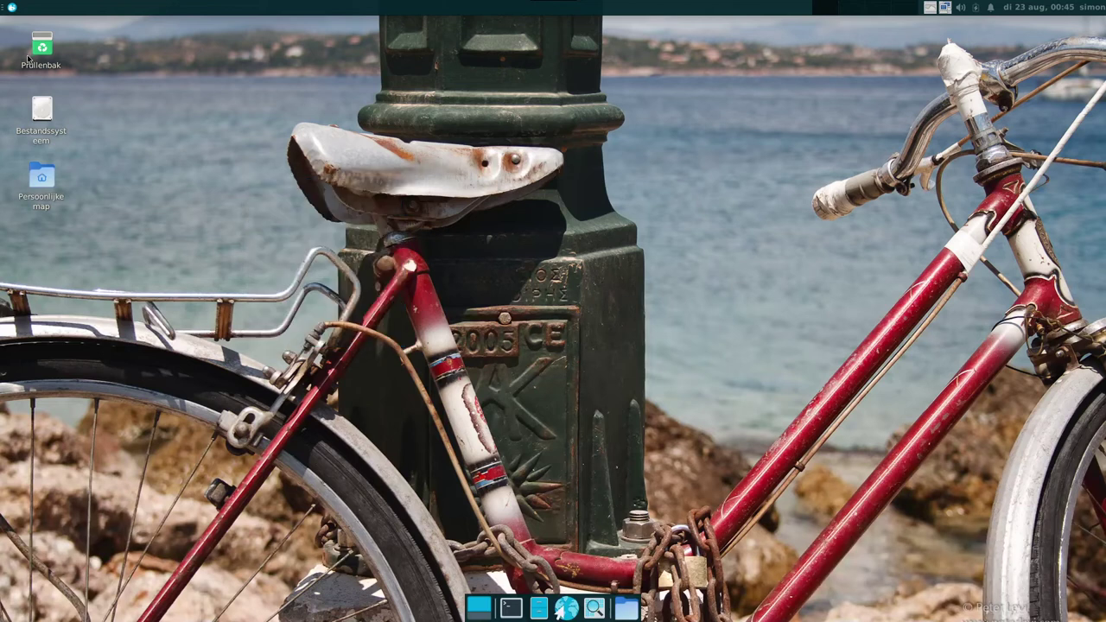
right_click(56, 11)
right_click(54, 11)
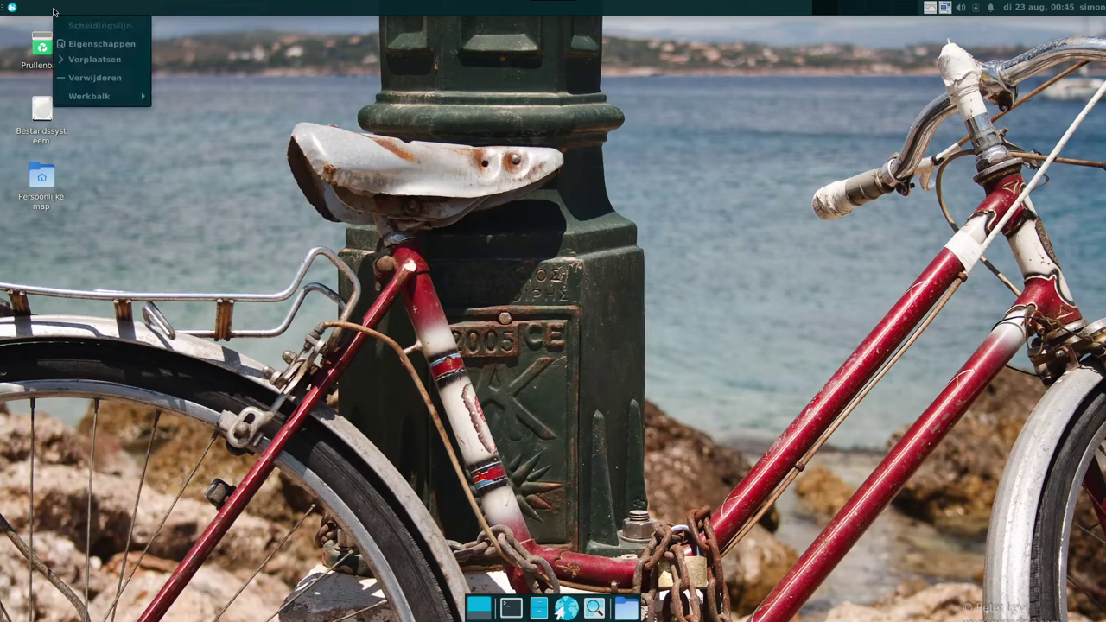
key("Escape")
right_click(12, 9)
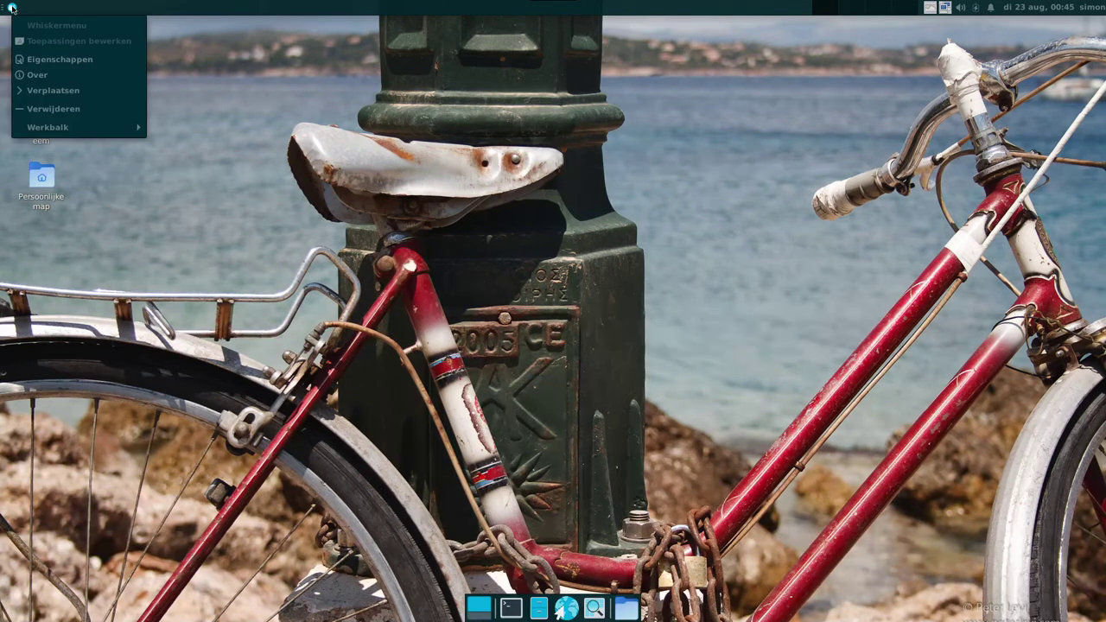
key("Escape")
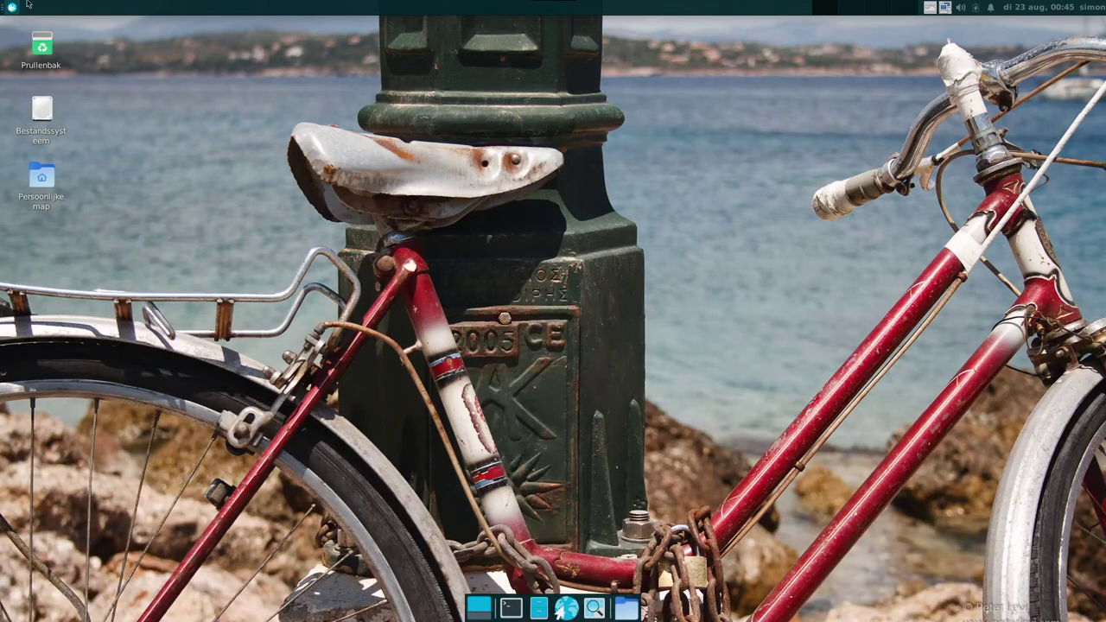
right_click(170, 504)
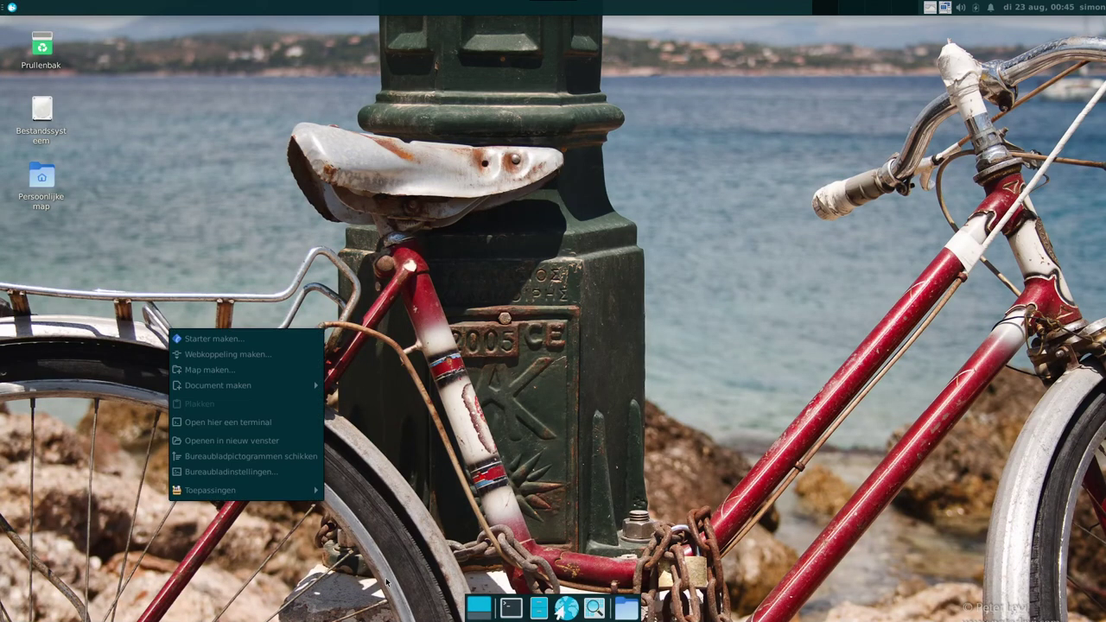
key("Escape")
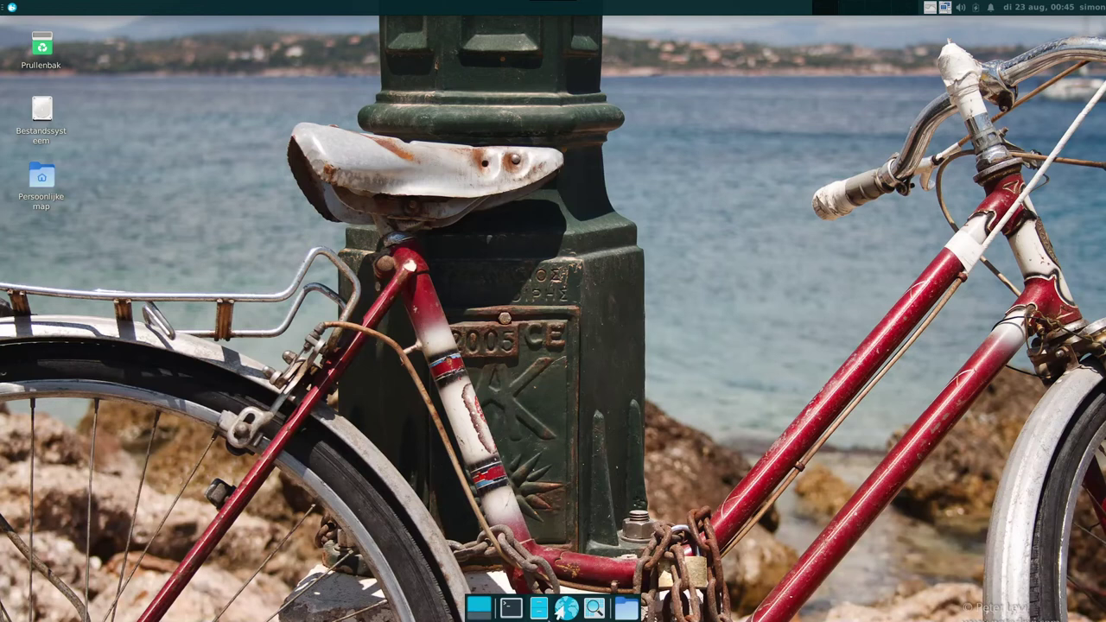
Open the Whisker application menu showing Webbrowser, E-mailprogramma and Terminalvenster favourites
right_click(12, 10)
left_click(13, 9)
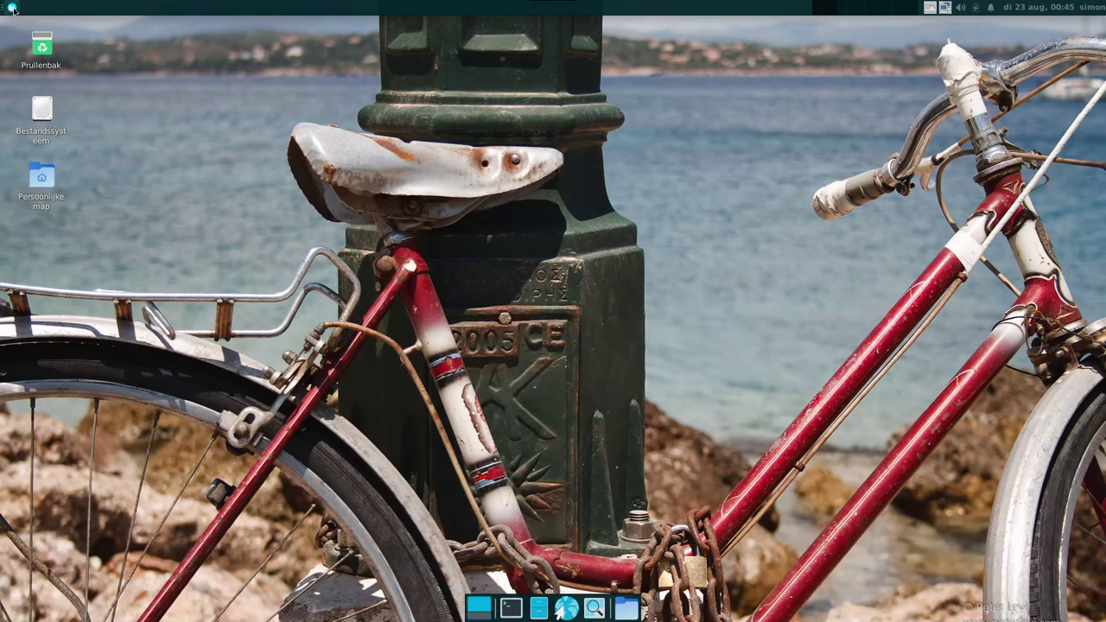
left_click(13, 10)
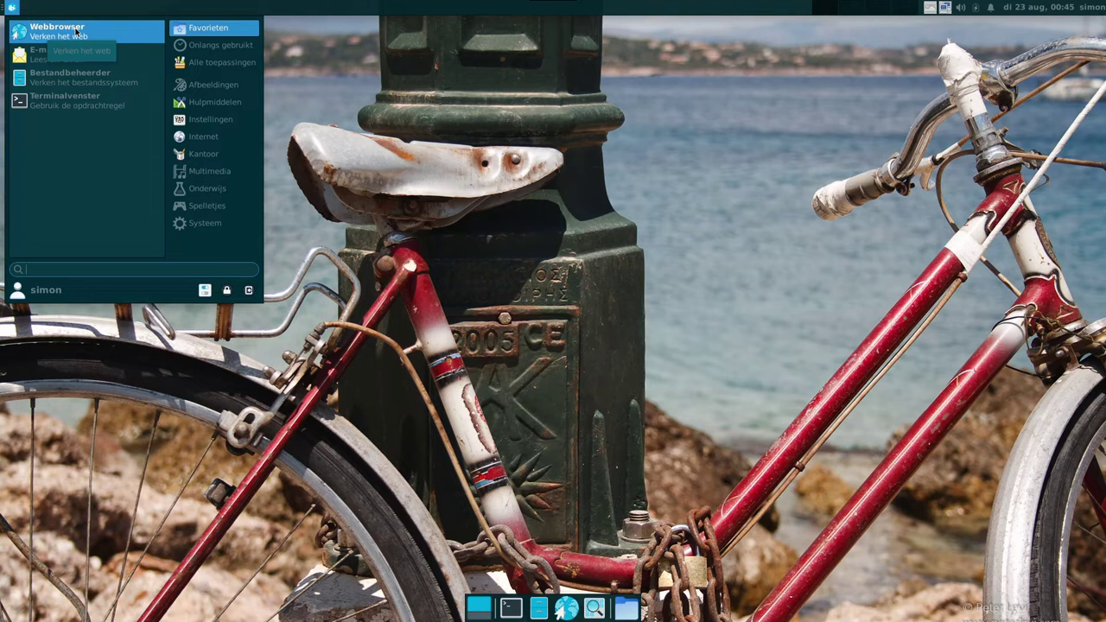
Search Whisker Menu for 'ter' and launch Terminalvenster, which shows the neofetch system summary
type("y")
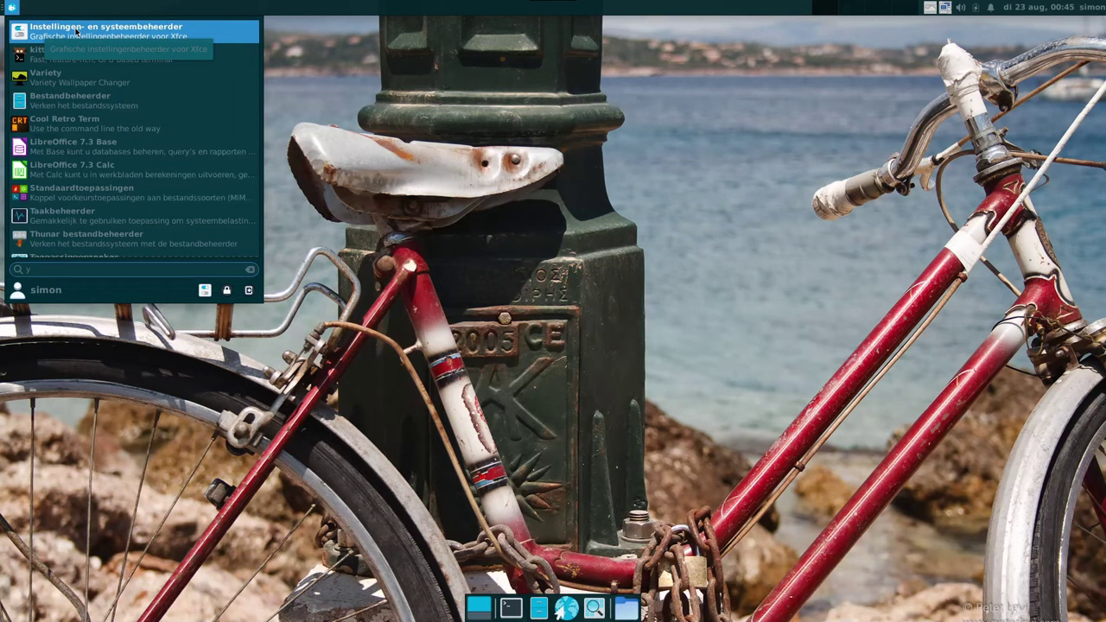
key("BackSpace")
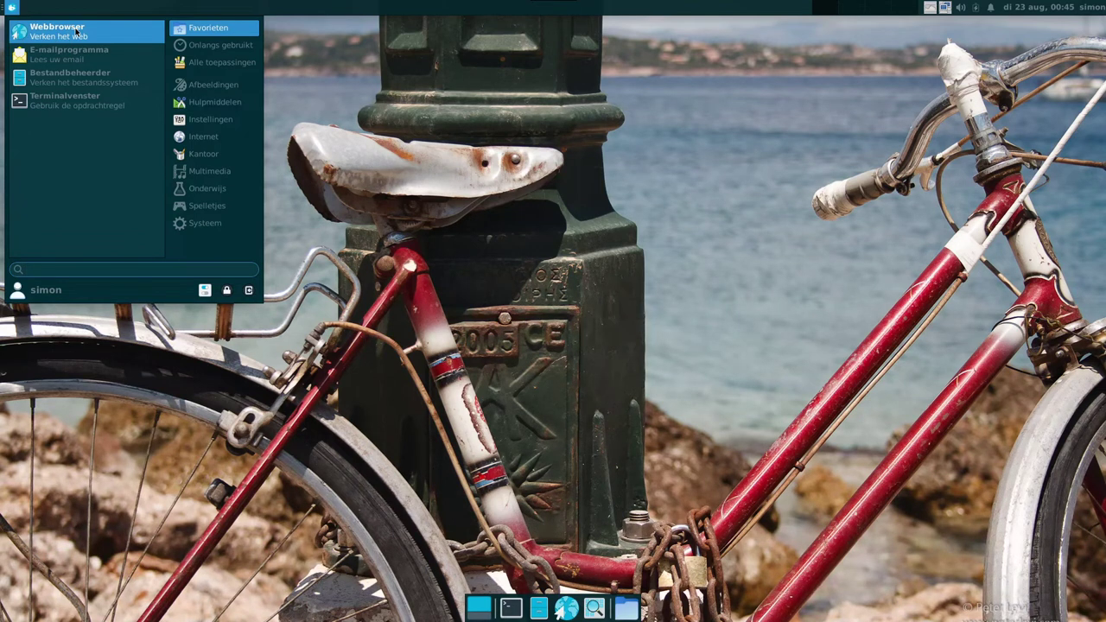
type("ter")
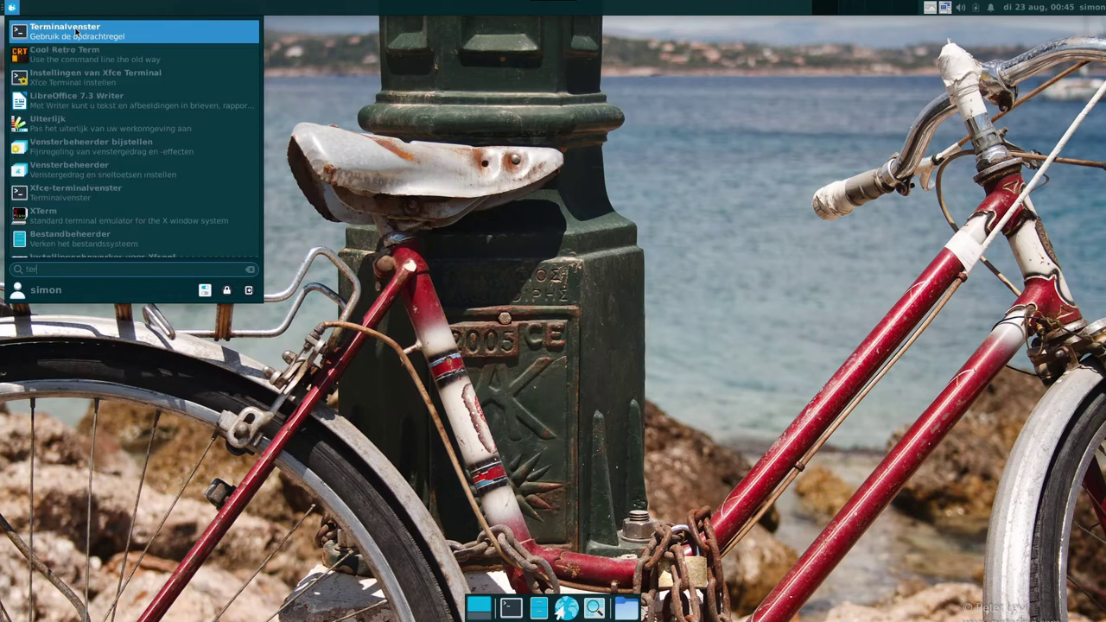
left_click(76, 33)
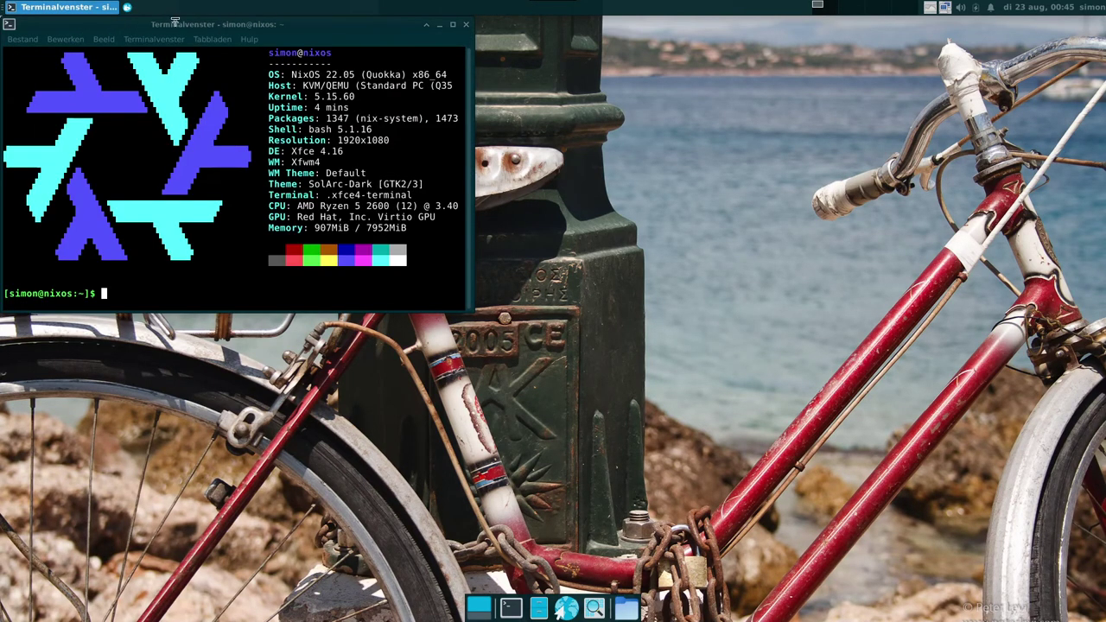
Maximize the terminal window to fill the screen and bring up its context menu
double_click(180, 24)
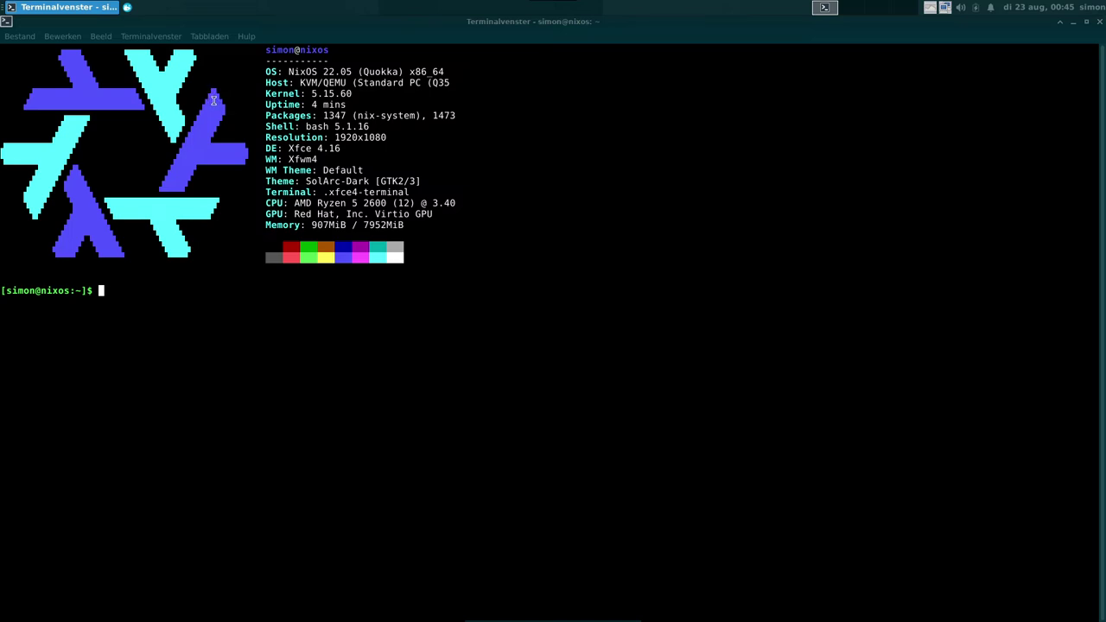
right_click(221, 154)
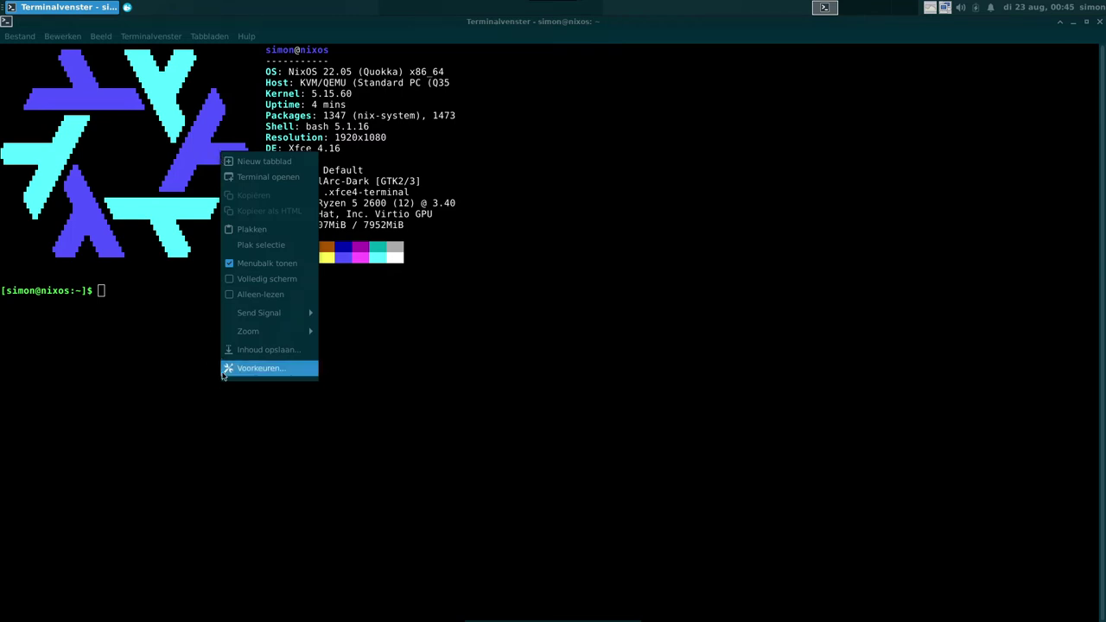
Open the terminal's Voorkeuren and go to the Uiterlijk, then Kleuren colour settings
left_click(255, 368)
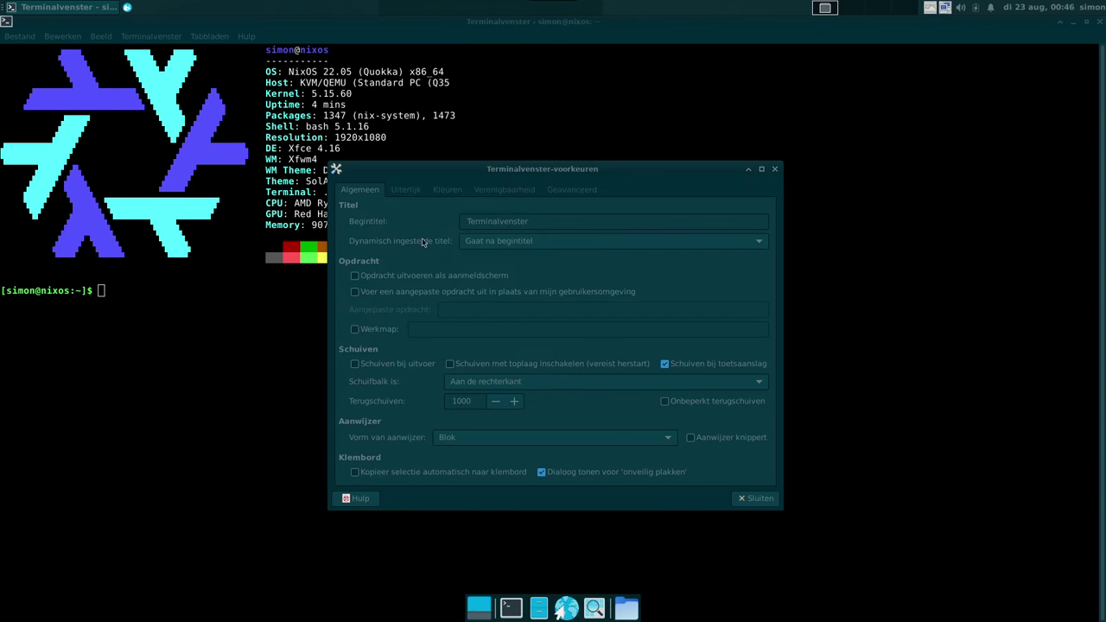
left_click(407, 190)
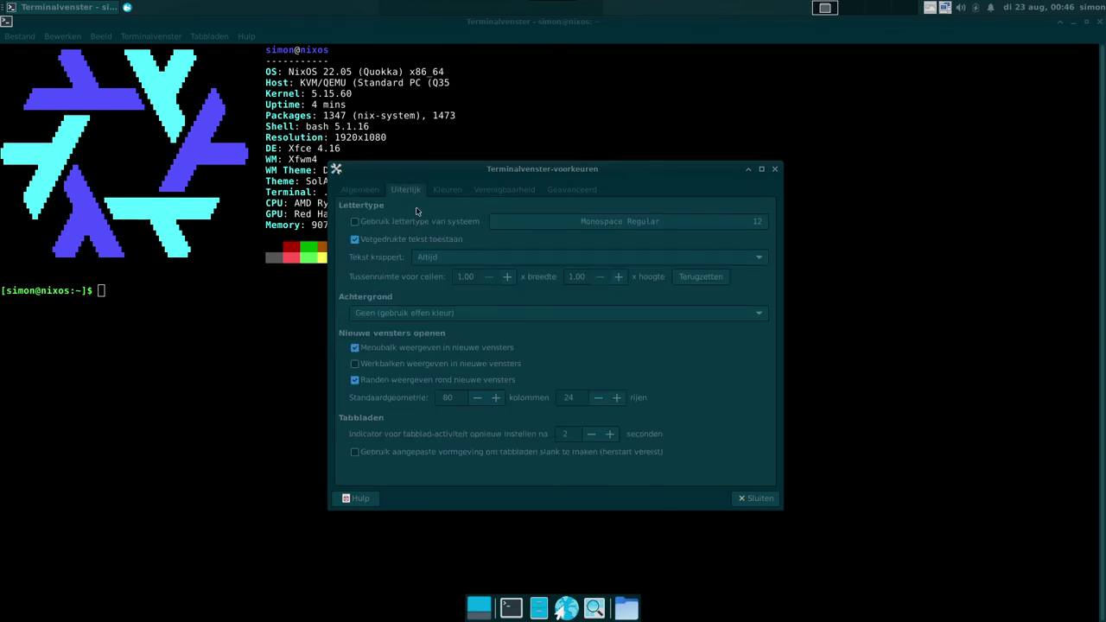
left_click(457, 191)
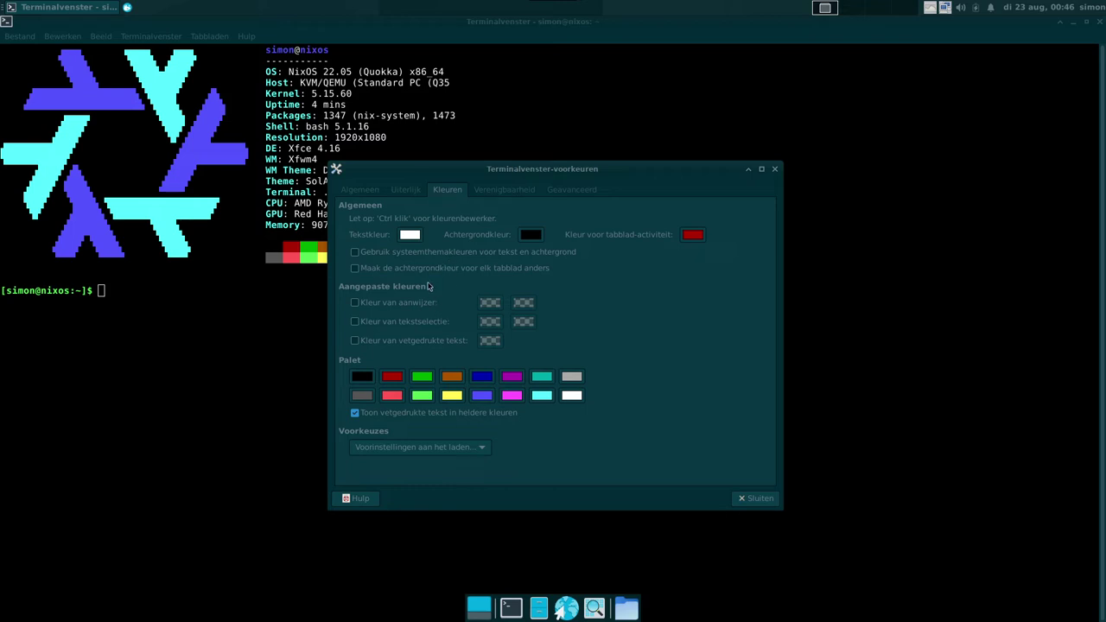
Apply a custom #BF4040 red background, then switch to system theme colours for text and background
mouse_move(428, 274)
left_click(528, 235)
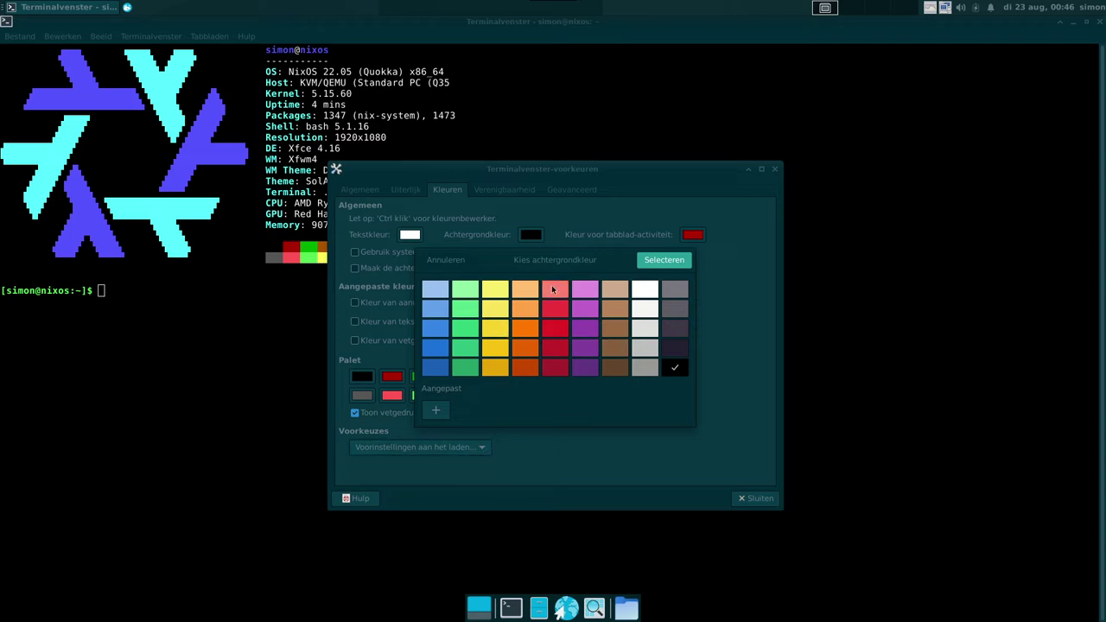
left_click(437, 412)
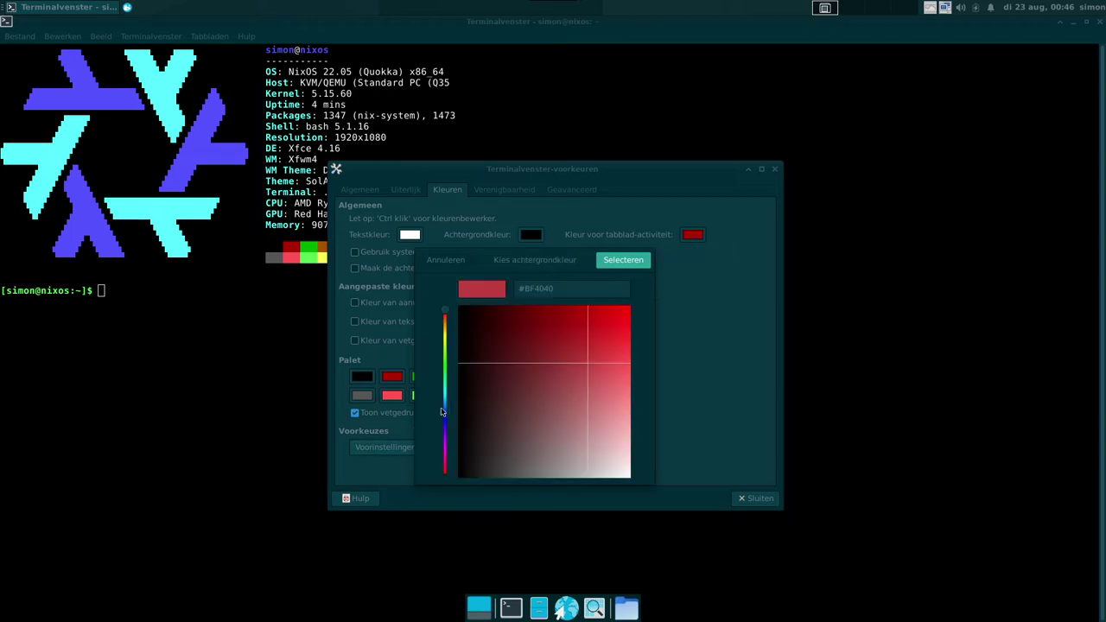
left_click(626, 265)
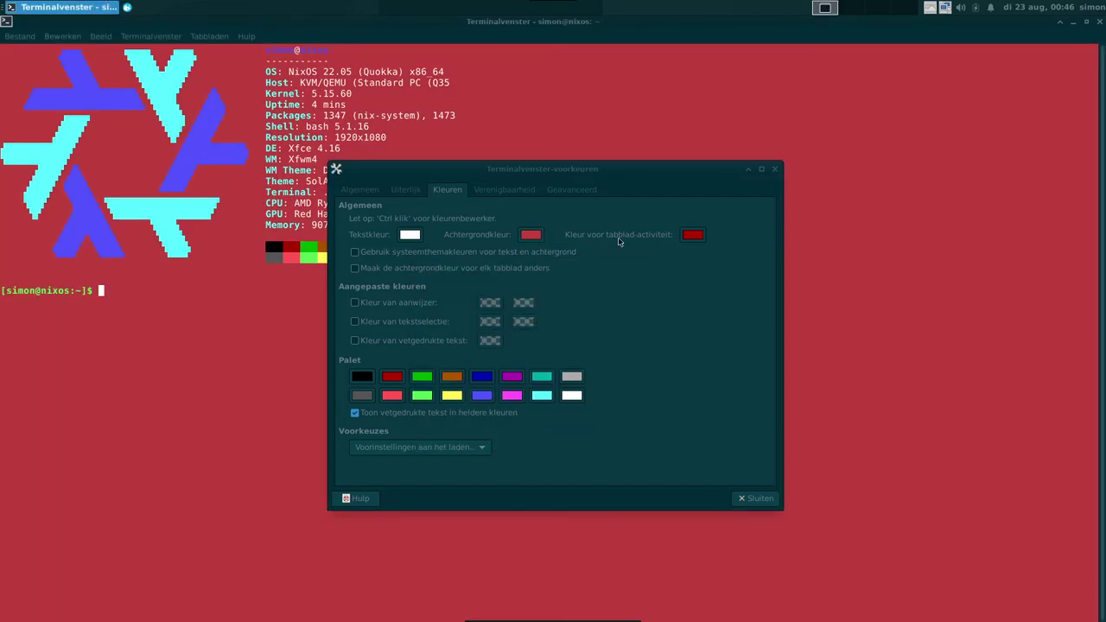
left_click(571, 257)
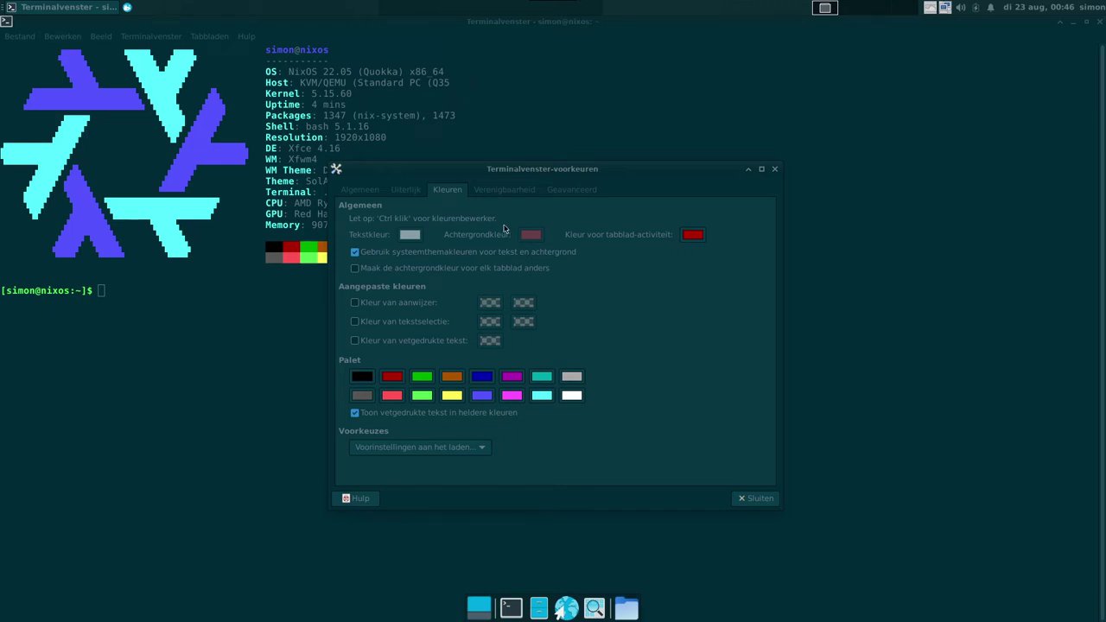
left_click(505, 191)
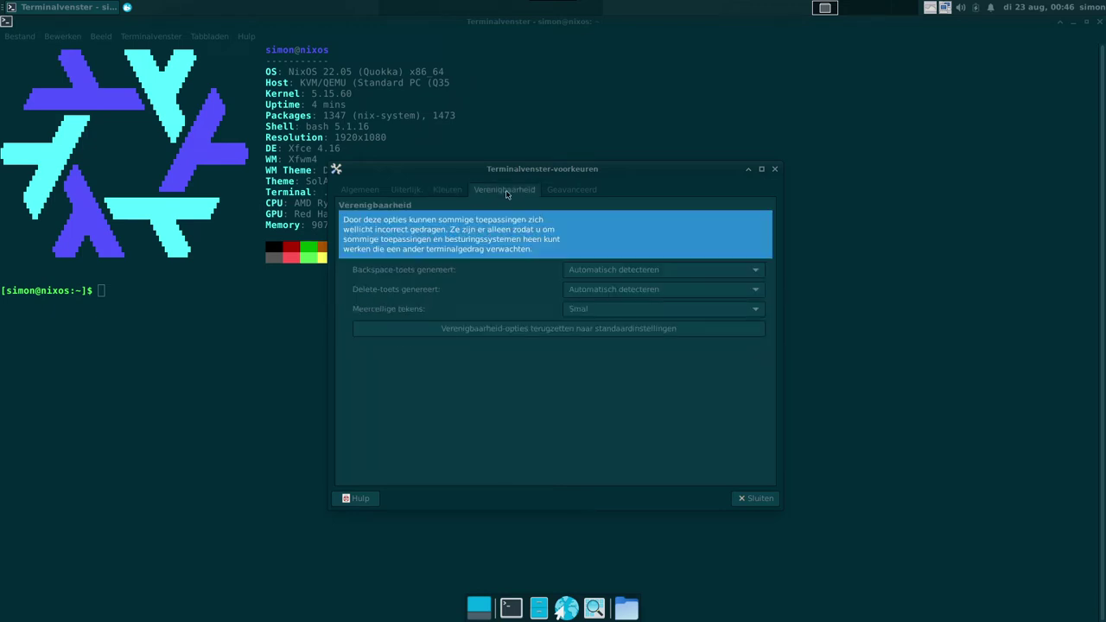